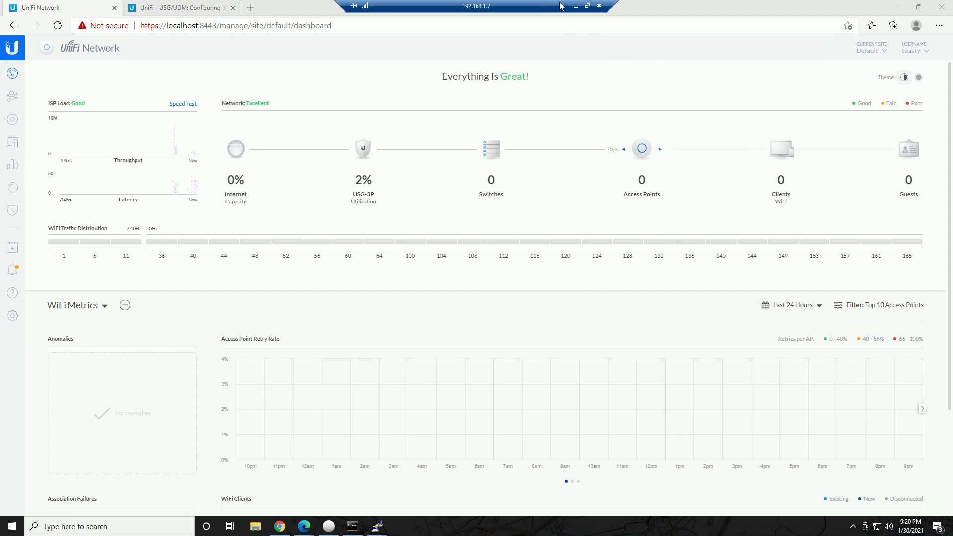
# Minimize the remote UniFi dashboard session so the VLAN whiteboard is in view
pyautogui.click(576, 9)
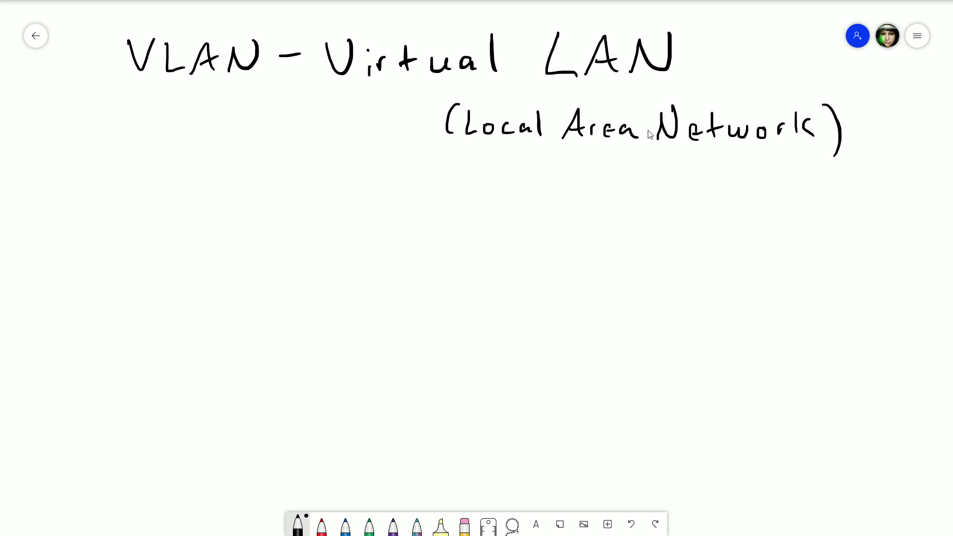
# Draw a router box labelled Router, standing on three legs
pyautogui.moveTo(349, 266)
pyautogui.mouseDown()
pyautogui.moveTo(452, 275)
pyautogui.moveTo(346, 265)
pyautogui.mouseUp()
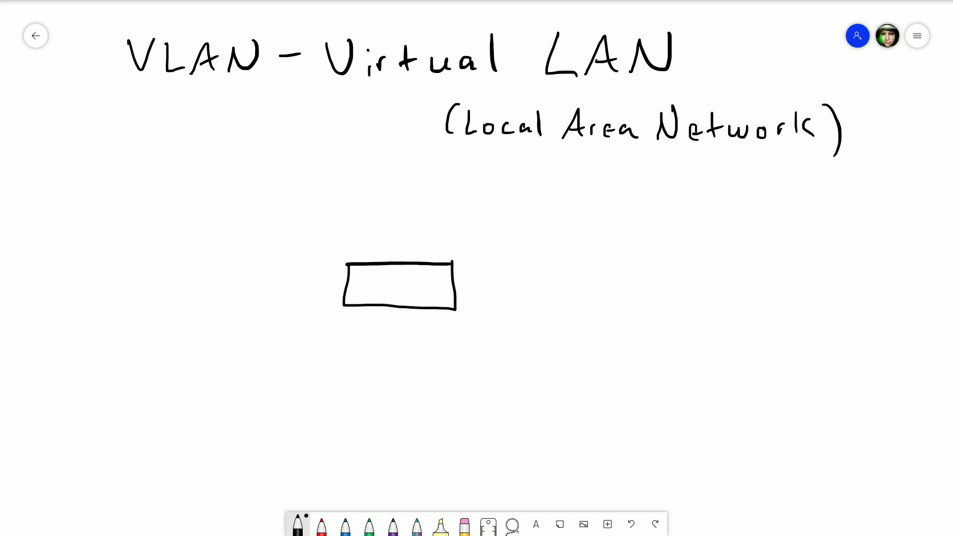
pyautogui.moveTo(497, 269); pyautogui.dragTo(499, 301)
pyautogui.moveTo(496, 268)
pyautogui.mouseDown()
pyautogui.moveTo(502, 287)
pyautogui.moveTo(519, 292)
pyautogui.mouseUp()
pyautogui.moveTo(539, 280); pyautogui.dragTo(537, 281)
pyautogui.moveTo(547, 274); pyautogui.dragTo(564, 281)
pyautogui.moveTo(576, 258); pyautogui.dragTo(577, 282)
pyautogui.moveTo(612, 272); pyautogui.dragTo(640, 256)
pyautogui.moveTo(352, 312); pyautogui.dragTo(297, 410)
pyautogui.moveTo(386, 311); pyautogui.dragTo(387, 398)
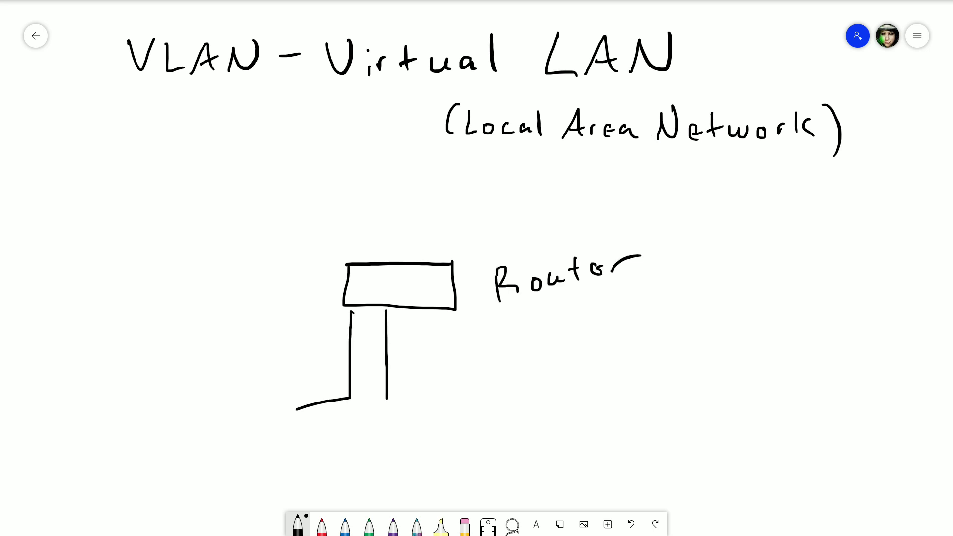
pyautogui.moveTo(441, 312)
pyautogui.mouseDown()
pyautogui.moveTo(439, 394)
pyautogui.moveTo(476, 400)
pyautogui.mouseUp()
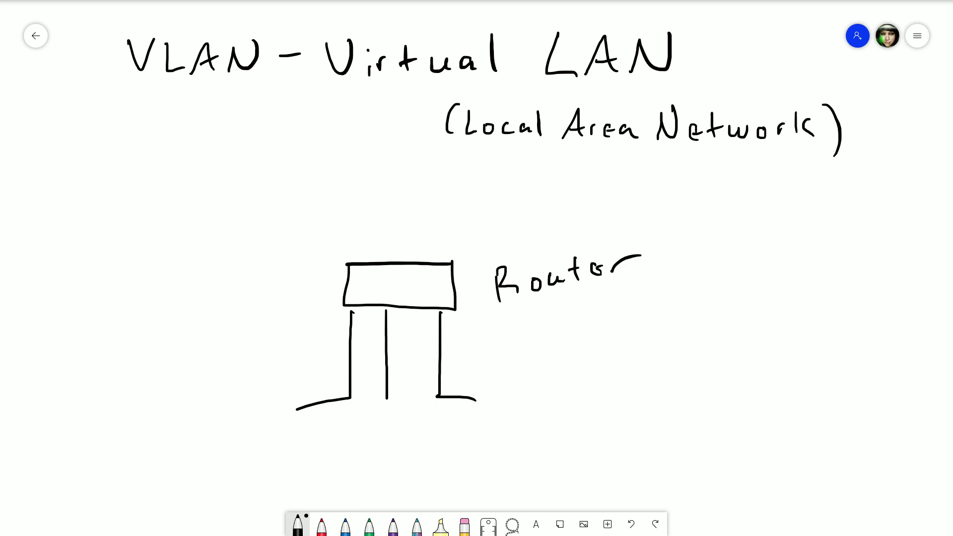
# Write the router address 192.168.1.1 beside the box
pyautogui.moveTo(463, 328)
pyautogui.mouseDown()
pyautogui.moveTo(461, 343)
pyautogui.moveTo(536, 350)
pyautogui.moveTo(550, 340)
pyautogui.mouseUp()
pyautogui.click(519, 340)
pyautogui.moveTo(585, 328)
pyautogui.mouseDown()
pyautogui.moveTo(576, 342)
pyautogui.moveTo(582, 330)
pyautogui.mouseUp()
pyautogui.click(594, 342)
pyautogui.moveTo(609, 324)
pyautogui.mouseDown()
pyautogui.moveTo(610, 347)
pyautogui.moveTo(638, 345)
pyautogui.mouseUp()
pyautogui.click(624, 344)
# Write device address 192.168.1.x at lower left and extend the router range to 192.168.1.1-254
pyautogui.moveTo(175, 454); pyautogui.dragTo(175, 480)
pyautogui.moveTo(197, 455); pyautogui.dragTo(196, 474)
pyautogui.moveTo(207, 457)
pyautogui.mouseDown()
pyautogui.moveTo(213, 478)
pyautogui.moveTo(241, 474)
pyautogui.mouseUp()
pyautogui.click(238, 473)
pyautogui.moveTo(262, 451)
pyautogui.mouseDown()
pyautogui.moveTo(258, 468)
pyautogui.moveTo(267, 466)
pyautogui.mouseUp()
pyautogui.moveTo(292, 450); pyautogui.dragTo(323, 469)
pyautogui.click(300, 466)
pyautogui.click(332, 466)
pyautogui.moveTo(358, 441); pyautogui.dragTo(353, 462)
pyautogui.moveTo(344, 446); pyautogui.dragTo(373, 467)
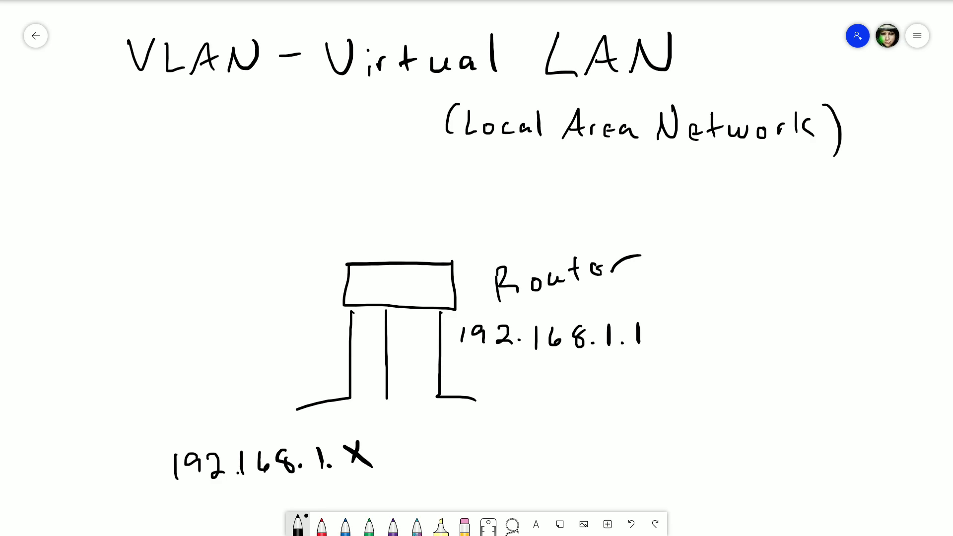
pyautogui.moveTo(659, 333); pyautogui.dragTo(707, 343)
pyautogui.moveTo(714, 324); pyautogui.dragTo(749, 329)
pyautogui.moveTo(751, 316); pyautogui.dragTo(750, 340)
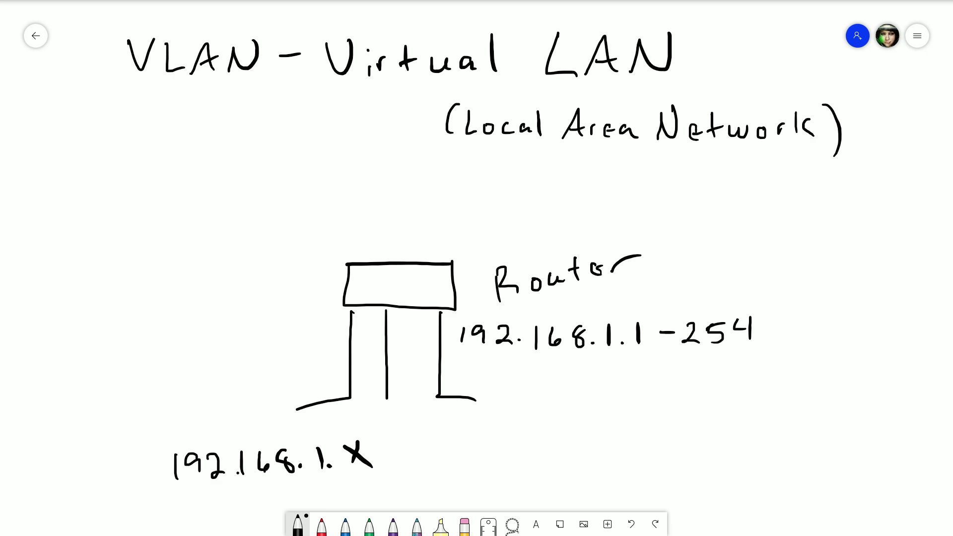
# Draw a WAN line up from the router with an arrow pointing to Internet
pyautogui.moveTo(386, 261); pyautogui.dragTo(381, 189)
pyautogui.moveTo(303, 170); pyautogui.dragTo(346, 168)
pyautogui.moveTo(348, 186); pyautogui.dragTo(370, 185)
pyautogui.moveTo(370, 175)
pyautogui.mouseDown()
pyautogui.moveTo(389, 151)
pyautogui.moveTo(429, 196)
pyautogui.mouseUp()
pyautogui.moveTo(407, 175)
pyautogui.mouseDown()
pyautogui.moveTo(430, 195)
pyautogui.moveTo(455, 189)
pyautogui.mouseUp()
pyautogui.moveTo(445, 195); pyautogui.dragTo(457, 217)
pyautogui.moveTo(458, 214); pyautogui.dragTo(469, 211)
pyautogui.moveTo(479, 185); pyautogui.dragTo(483, 207)
pyautogui.moveTo(473, 197); pyautogui.dragTo(509, 198)
pyautogui.moveTo(511, 211); pyautogui.dragTo(544, 201)
pyautogui.moveTo(551, 177); pyautogui.dragTo(555, 198)
pyautogui.moveTo(533, 195); pyautogui.dragTo(564, 187)
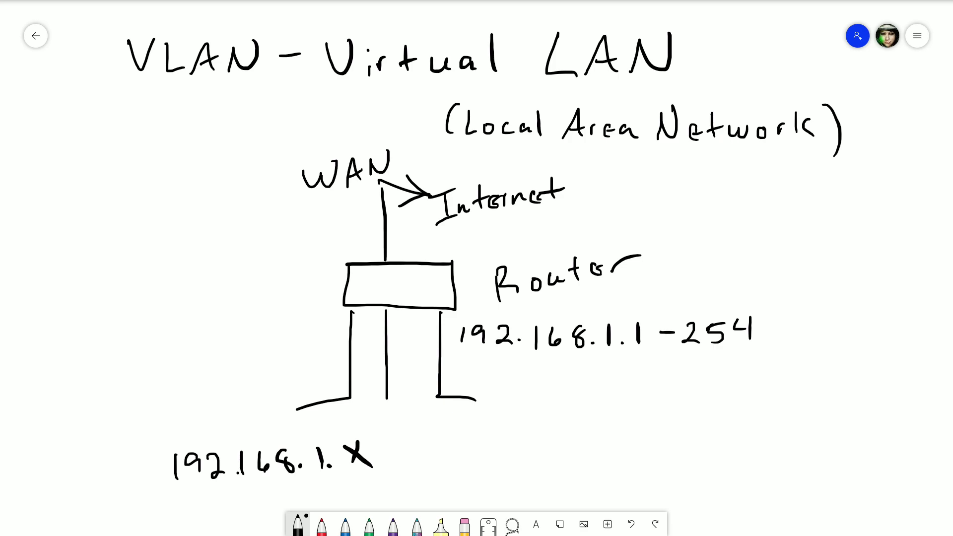
# Draw a second box with legs and an antenna left of the router, connected to it
pyautogui.moveTo(130, 271)
pyautogui.mouseDown()
pyautogui.moveTo(121, 310)
pyautogui.moveTo(211, 276)
pyautogui.moveTo(118, 270)
pyautogui.mouseUp()
pyautogui.moveTo(123, 317); pyautogui.dragTo(81, 361)
pyautogui.moveTo(166, 329); pyautogui.dragTo(198, 384)
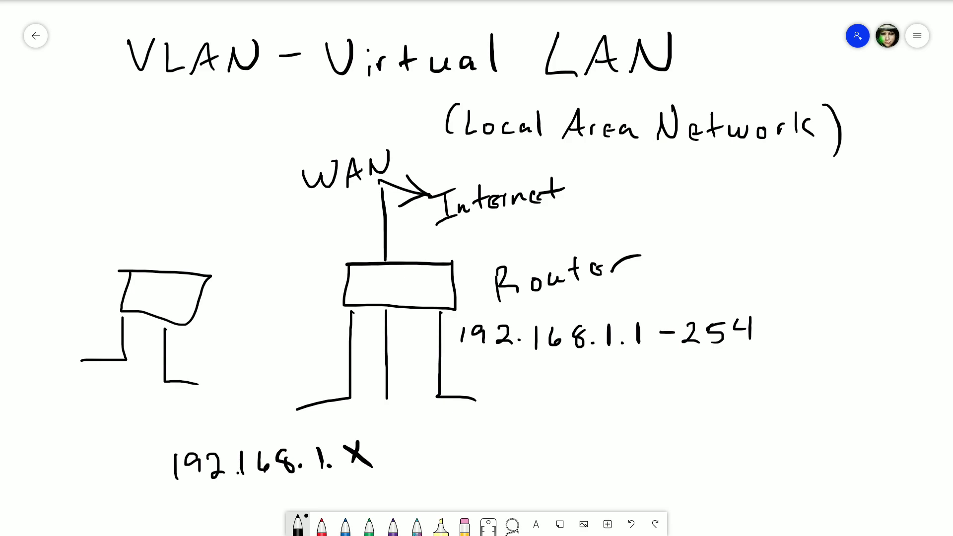
pyautogui.moveTo(167, 195); pyautogui.dragTo(167, 268)
pyautogui.moveTo(204, 299); pyautogui.dragTo(339, 293)
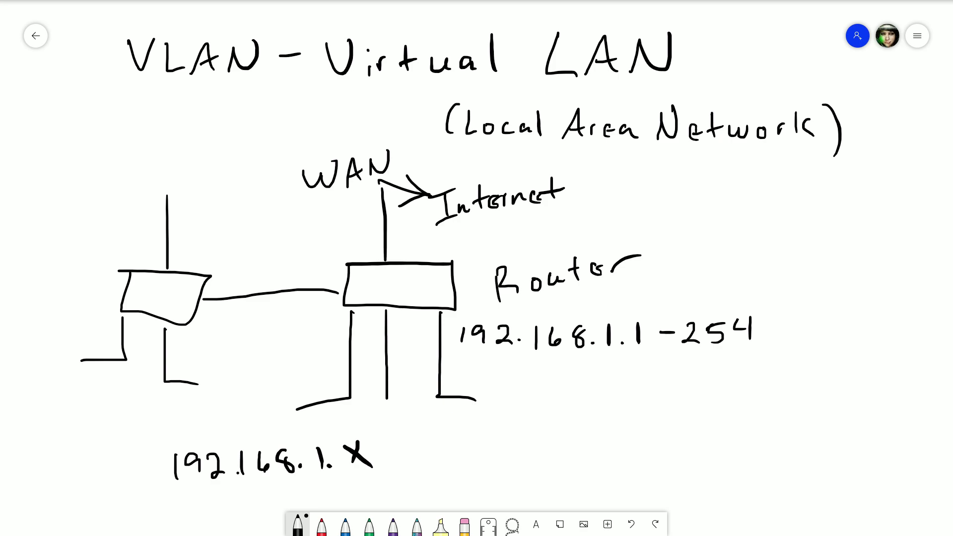
# Label the left box's network 192.168.2.X and underline it
pyautogui.moveTo(17, 415)
pyautogui.mouseDown()
pyautogui.moveTo(24, 436)
pyautogui.moveTo(64, 418)
pyautogui.mouseUp()
pyautogui.moveTo(84, 385)
pyautogui.mouseDown()
pyautogui.moveTo(79, 403)
pyautogui.moveTo(95, 393)
pyautogui.mouseUp()
pyautogui.moveTo(113, 372)
pyautogui.mouseDown()
pyautogui.moveTo(117, 392)
pyautogui.moveTo(134, 373)
pyautogui.moveTo(150, 383)
pyautogui.mouseUp()
pyautogui.click(126, 388)
pyautogui.click(156, 378)
pyautogui.moveTo(177, 351); pyautogui.dragTo(169, 376)
pyautogui.moveTo(155, 362); pyautogui.dragTo(188, 372)
pyautogui.moveTo(16, 451); pyautogui.dragTo(234, 381)
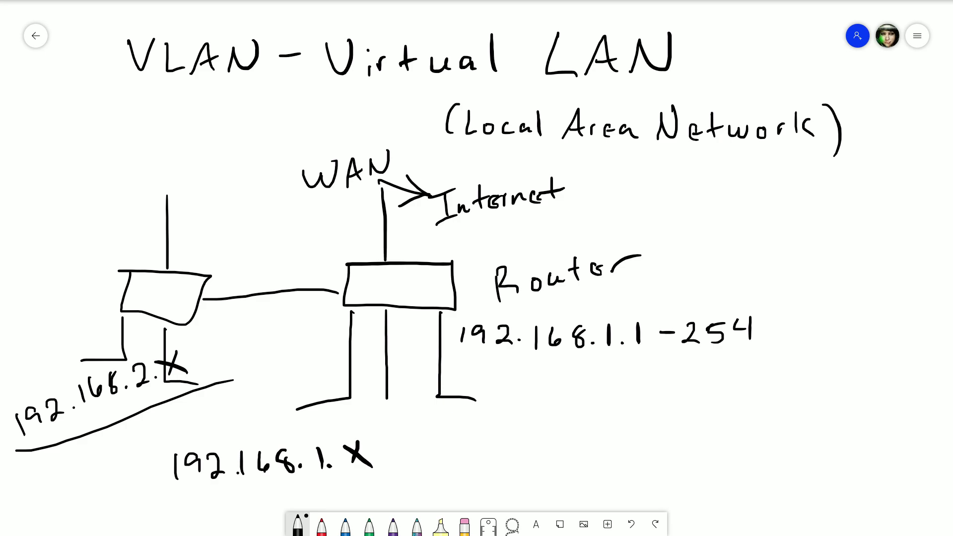
# Add a third device box with antenna at right, then clear the board and draw a new router box
pyautogui.moveTo(803, 301)
pyautogui.mouseDown()
pyautogui.moveTo(886, 350)
pyautogui.moveTo(797, 287)
pyautogui.moveTo(819, 293)
pyautogui.mouseUp()
pyautogui.moveTo(854, 217); pyautogui.dragTo(824, 293)
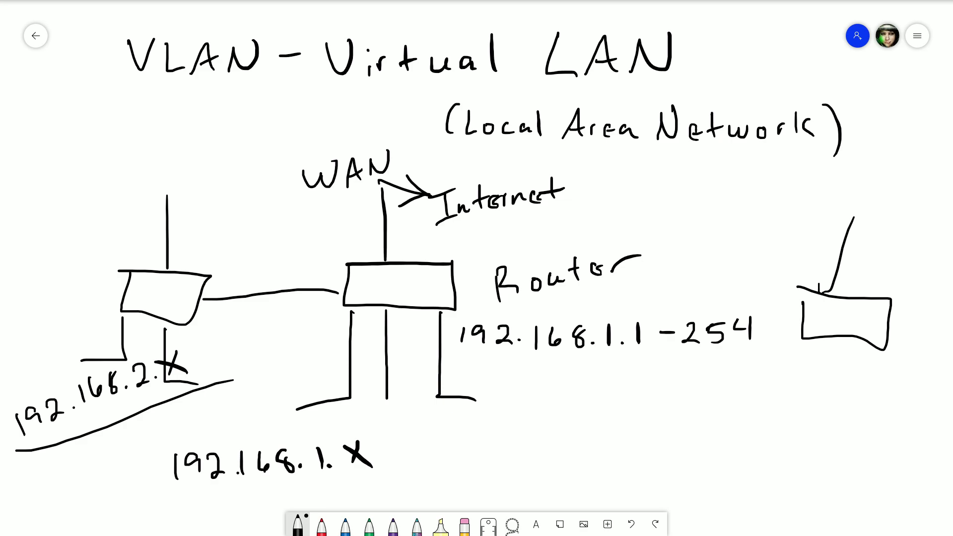
pyautogui.moveTo(839, 340)
pyautogui.mouseDown()
pyautogui.moveTo(841, 451)
pyautogui.moveTo(808, 489)
pyautogui.moveTo(810, 463)
pyautogui.mouseUp()
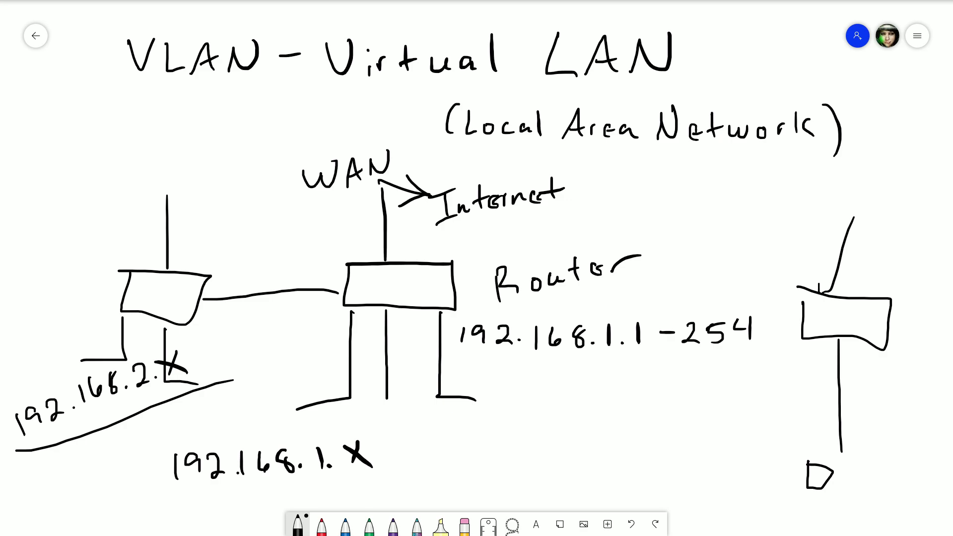
pyautogui.moveTo(423, 313)
pyautogui.mouseDown()
pyautogui.moveTo(431, 449)
pyautogui.moveTo(489, 433)
pyautogui.moveTo(432, 441)
pyautogui.mouseUp()
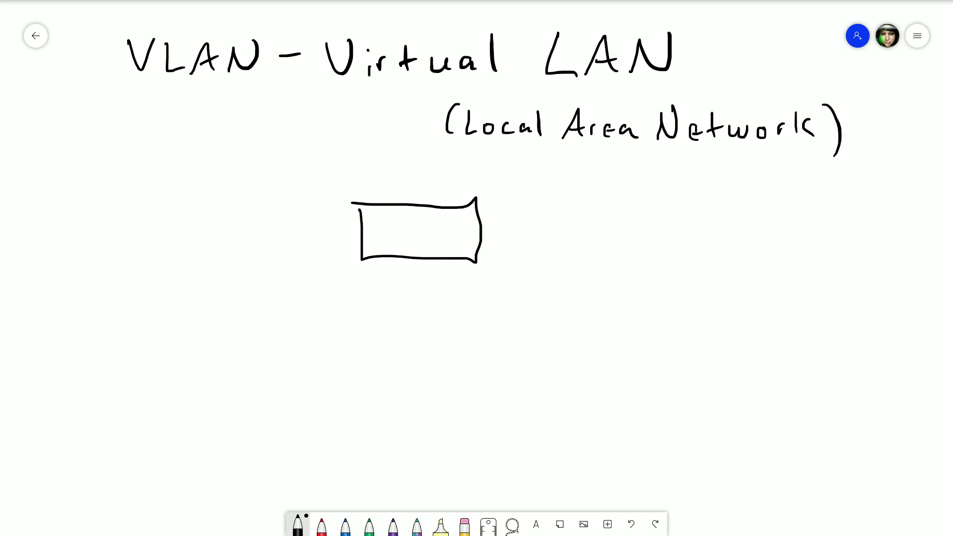
# Write 192.168.1.1 → LAN beside the box and underline it
pyautogui.moveTo(511, 228)
pyautogui.mouseDown()
pyautogui.moveTo(512, 248)
pyautogui.moveTo(588, 245)
pyautogui.moveTo(637, 223)
pyautogui.moveTo(664, 240)
pyautogui.moveTo(700, 241)
pyautogui.mouseUp()
pyautogui.click(583, 241)
pyautogui.click(649, 238)
pyautogui.click(678, 236)
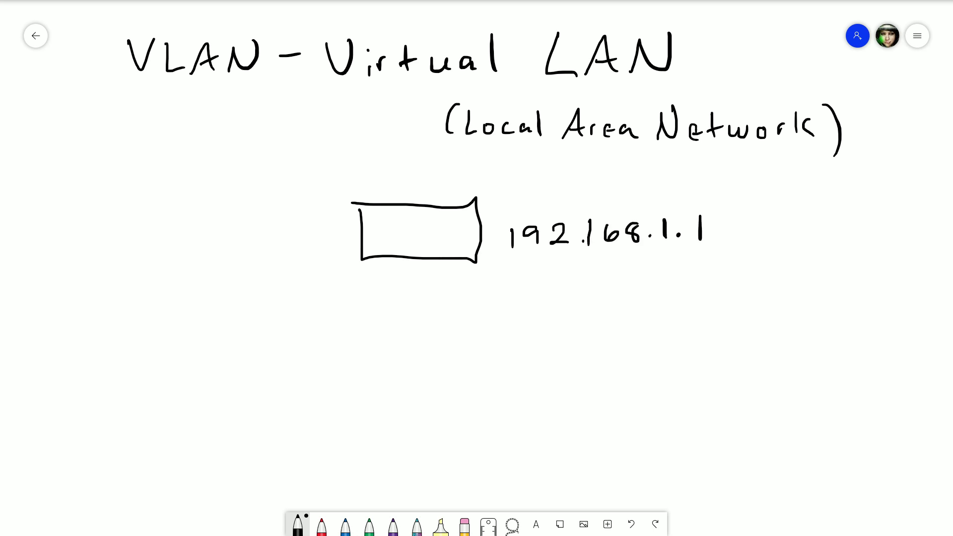
pyautogui.moveTo(503, 267); pyautogui.dragTo(738, 261)
pyautogui.moveTo(732, 226); pyautogui.dragTo(778, 222)
pyautogui.moveTo(759, 209); pyautogui.dragTo(758, 236)
pyautogui.moveTo(795, 212)
pyautogui.mouseDown()
pyautogui.moveTo(819, 237)
pyautogui.moveTo(840, 237)
pyautogui.mouseUp()
pyautogui.moveTo(826, 226); pyautogui.dragTo(879, 204)
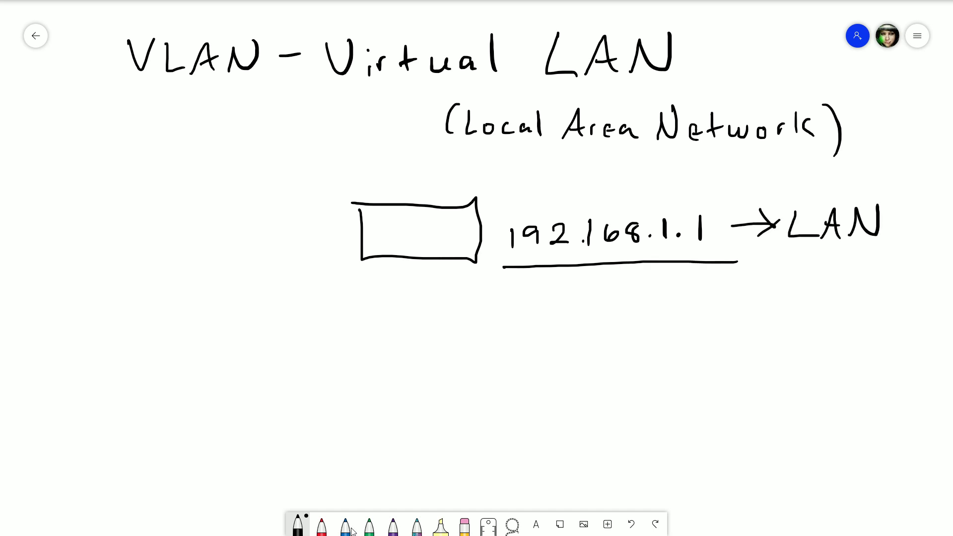
# Write and underline 192.168.2.1 → Vlan 10 below it, then draw a line down from the box
pyautogui.moveTo(499, 282); pyautogui.dragTo(498, 306)
pyautogui.moveTo(522, 287)
pyautogui.mouseDown()
pyautogui.moveTo(519, 305)
pyautogui.moveTo(572, 301)
pyautogui.mouseUp()
pyautogui.click(562, 301)
pyautogui.moveTo(587, 278)
pyautogui.mouseDown()
pyautogui.moveTo(585, 294)
pyautogui.moveTo(593, 296)
pyautogui.mouseUp()
pyautogui.moveTo(618, 280)
pyautogui.mouseDown()
pyautogui.moveTo(611, 289)
pyautogui.moveTo(665, 298)
pyautogui.moveTo(758, 287)
pyautogui.mouseUp()
pyautogui.click(633, 299)
pyautogui.click(674, 294)
pyautogui.click(691, 276)
pyautogui.moveTo(742, 276); pyautogui.dragTo(734, 303)
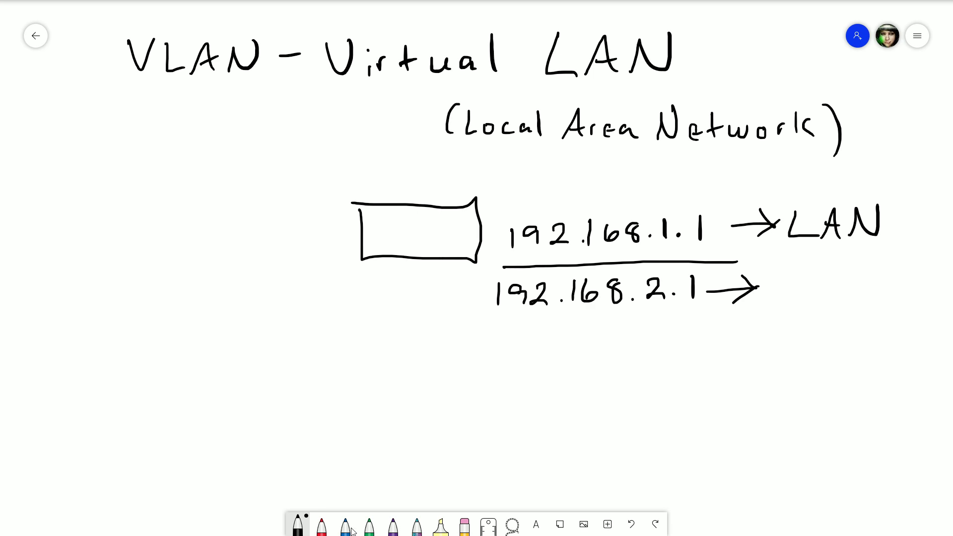
pyautogui.moveTo(769, 272)
pyautogui.mouseDown()
pyautogui.moveTo(797, 281)
pyautogui.moveTo(797, 299)
pyautogui.mouseUp()
pyautogui.moveTo(814, 285)
pyautogui.mouseDown()
pyautogui.moveTo(817, 295)
pyautogui.moveTo(864, 289)
pyautogui.mouseUp()
pyautogui.moveTo(882, 267)
pyautogui.mouseDown()
pyautogui.moveTo(879, 288)
pyautogui.moveTo(883, 265)
pyautogui.mouseUp()
pyautogui.moveTo(767, 312); pyautogui.dragTo(932, 306)
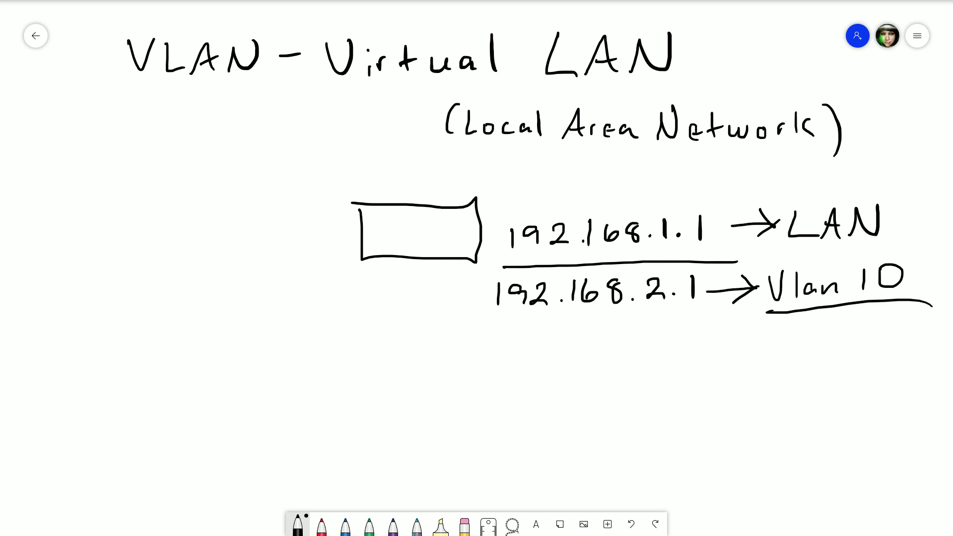
pyautogui.moveTo(417, 241); pyautogui.dragTo(408, 390)
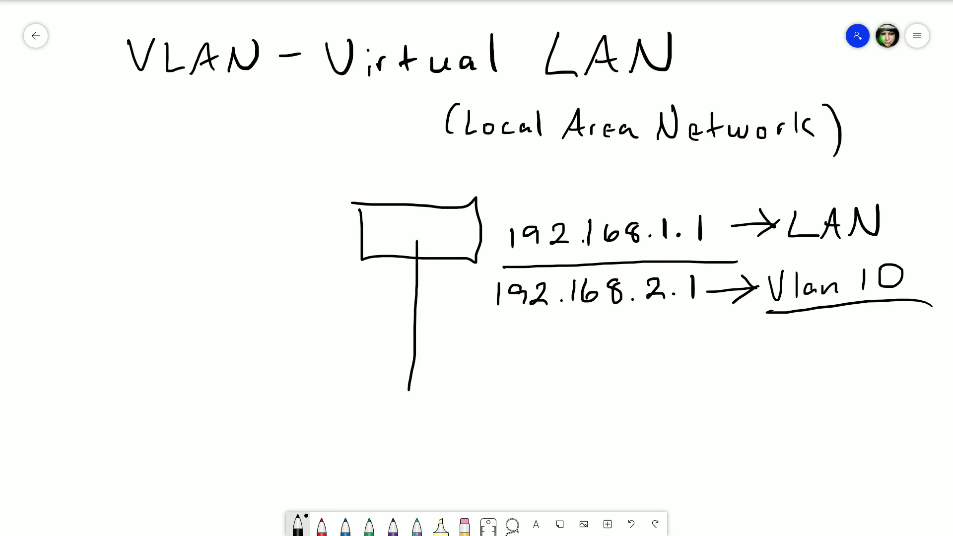
# Draw a switch box below the router with port lines labelled 1.X and 2.X
pyautogui.moveTo(319, 409)
pyautogui.mouseDown()
pyautogui.moveTo(493, 455)
pyautogui.moveTo(343, 399)
pyautogui.moveTo(251, 506)
pyautogui.moveTo(231, 505)
pyautogui.mouseUp()
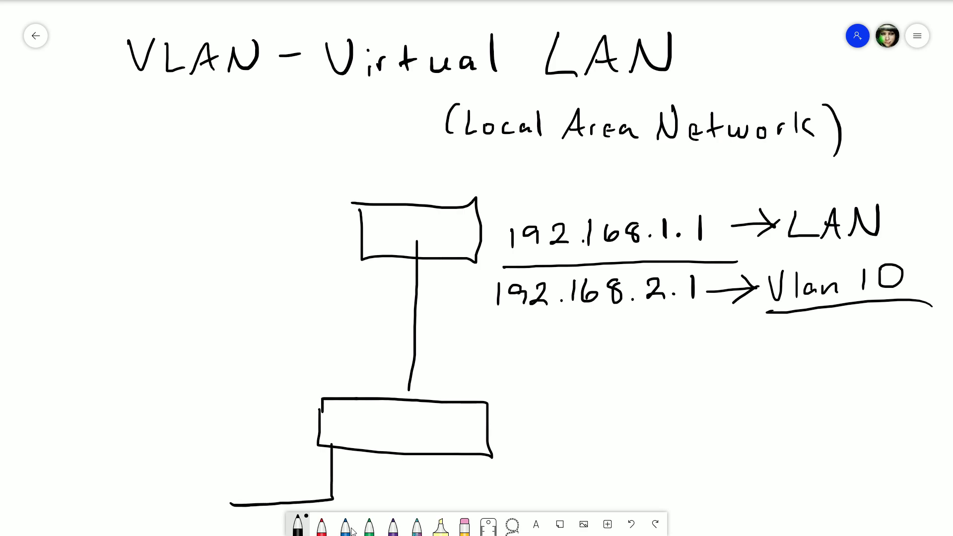
pyautogui.moveTo(165, 473); pyautogui.dragTo(170, 493)
pyautogui.click(188, 486)
pyautogui.moveTo(211, 458); pyautogui.dragTo(202, 484)
pyautogui.moveTo(193, 465); pyautogui.dragTo(220, 477)
pyautogui.moveTo(465, 459); pyautogui.dragTo(569, 497)
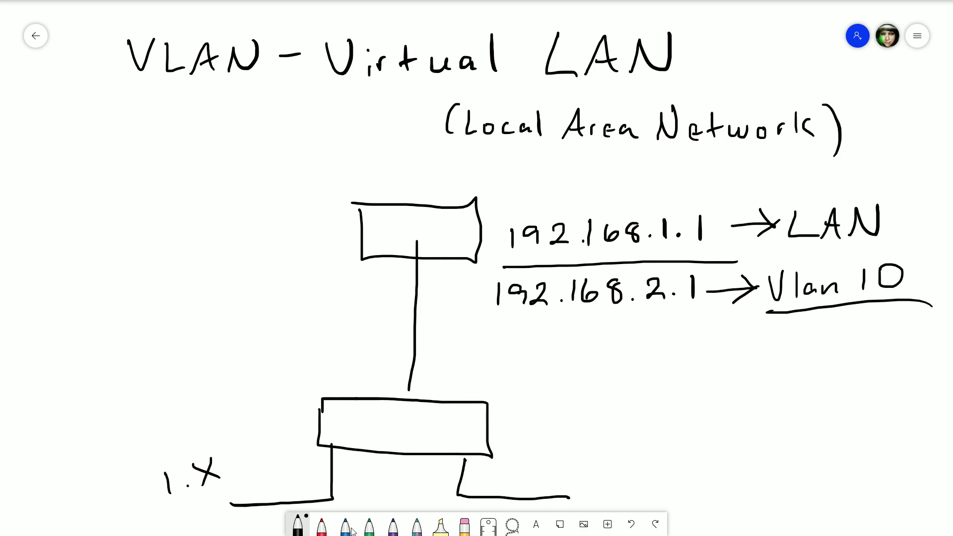
pyautogui.moveTo(590, 476); pyautogui.dragTo(614, 496)
pyautogui.click(621, 493)
pyautogui.moveTo(643, 459); pyautogui.dragTo(639, 489)
pyautogui.moveTo(627, 463); pyautogui.dragTo(666, 481)
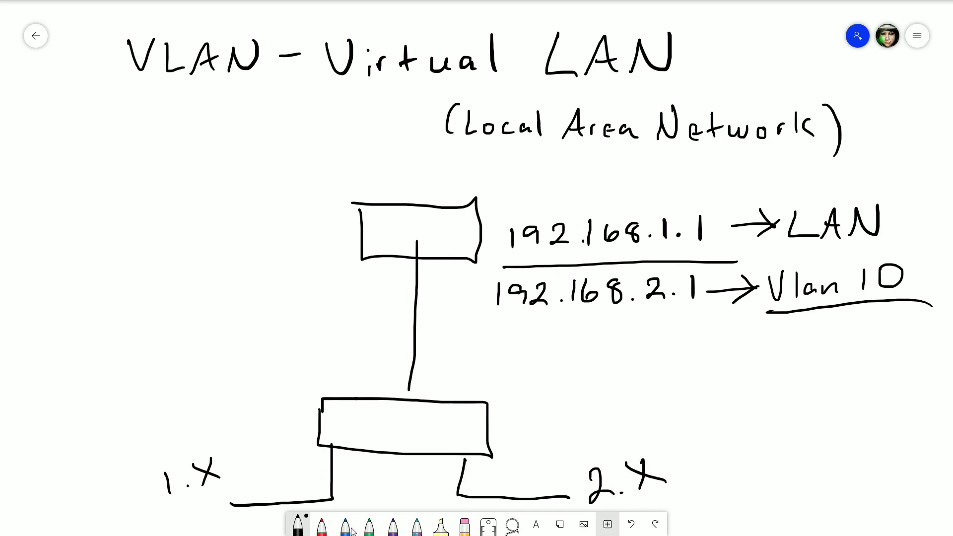
# Underline 1.X and circle both the Vlan 10 label and the router box
pyautogui.moveTo(161, 514); pyautogui.dragTo(247, 493)
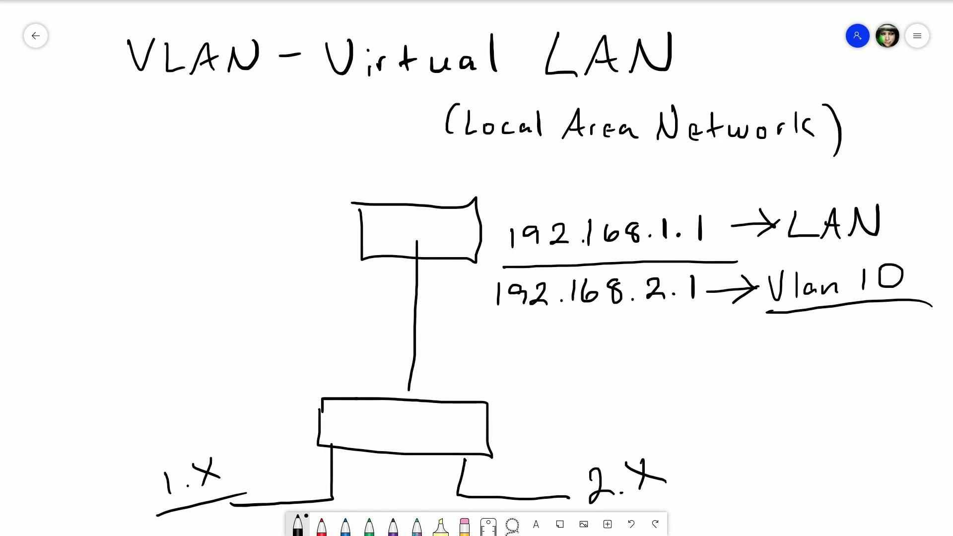
pyautogui.moveTo(901, 263)
pyautogui.mouseDown()
pyautogui.moveTo(807, 315)
pyautogui.moveTo(799, 254)
pyautogui.mouseUp()
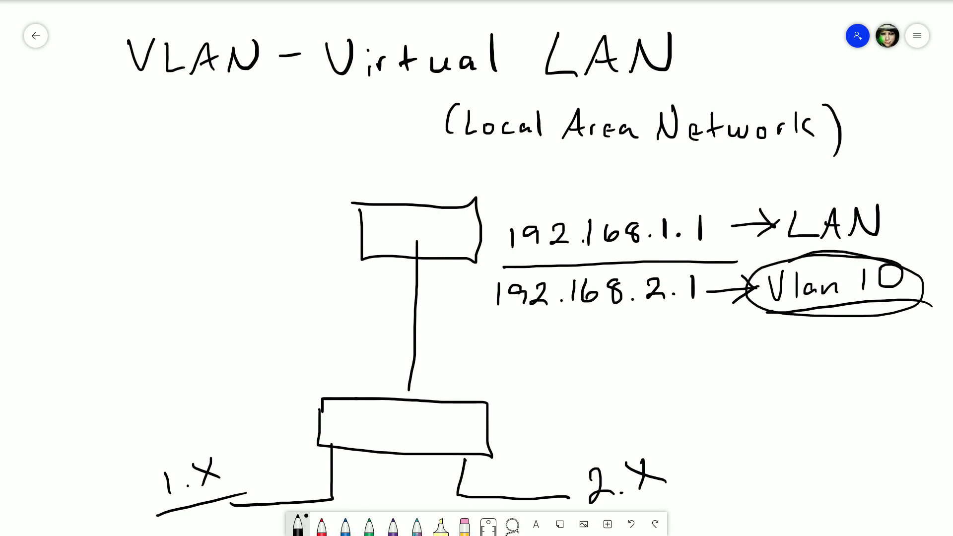
pyautogui.moveTo(451, 180)
pyautogui.mouseDown()
pyautogui.moveTo(449, 312)
pyautogui.moveTo(301, 195)
pyautogui.mouseUp()
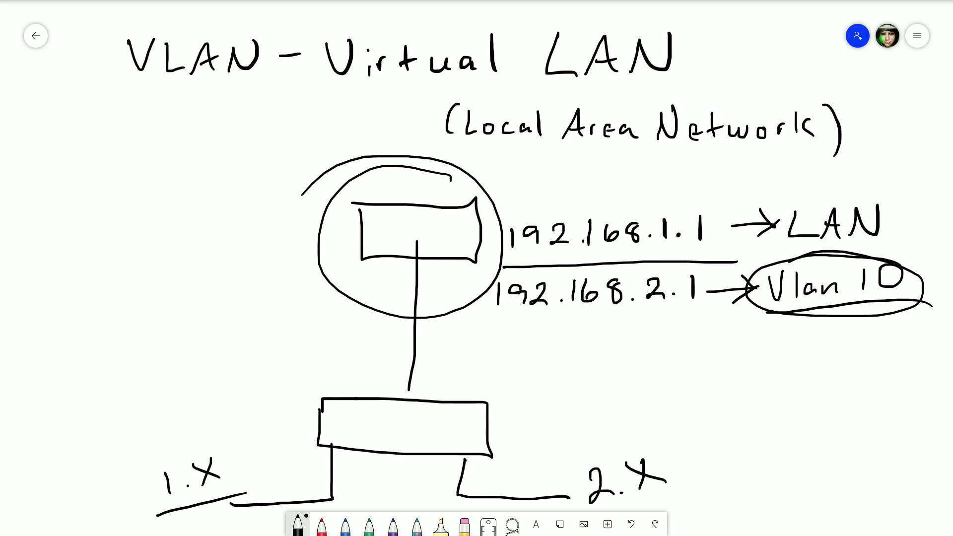
# Draw arrows between the two router addresses, then write and circle LAN at left
pyautogui.moveTo(560, 249); pyautogui.dragTo(560, 281)
pyautogui.moveTo(548, 268); pyautogui.dragTo(574, 270)
pyautogui.moveTo(608, 278)
pyautogui.mouseDown()
pyautogui.moveTo(608, 253)
pyautogui.moveTo(619, 265)
pyautogui.moveTo(592, 270)
pyautogui.mouseUp()
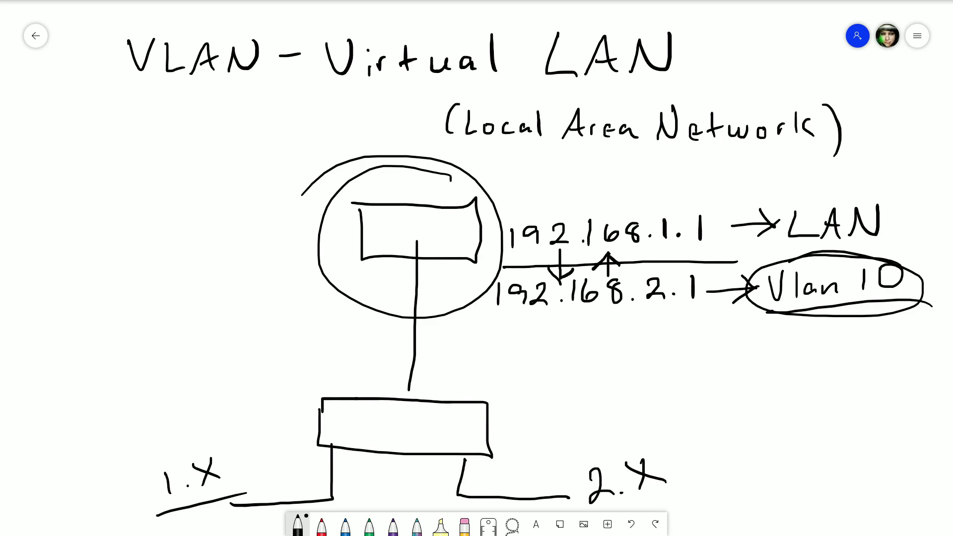
pyautogui.moveTo(52, 194)
pyautogui.mouseDown()
pyautogui.moveTo(84, 214)
pyautogui.moveTo(106, 203)
pyautogui.mouseUp()
pyautogui.moveTo(93, 199); pyautogui.dragTo(141, 166)
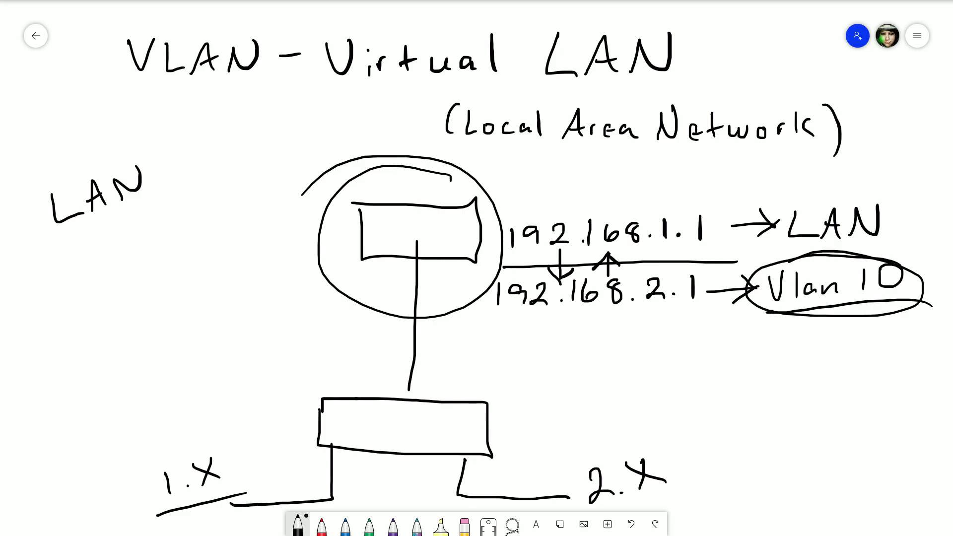
pyautogui.moveTo(127, 135); pyautogui.dragTo(1, 237)
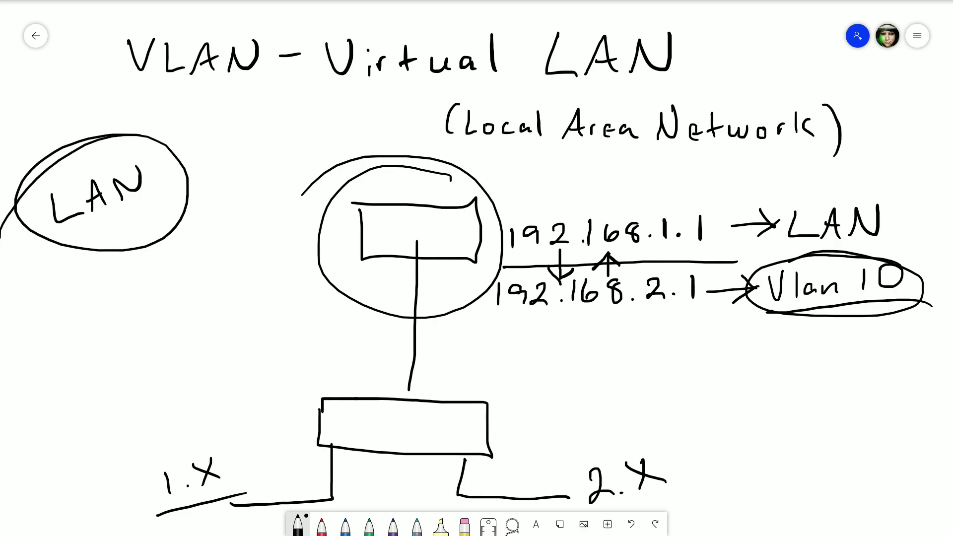
# Write IoT and Voice under the LAN circle, underlining each
pyautogui.moveTo(79, 274)
pyautogui.mouseDown()
pyautogui.moveTo(87, 303)
pyautogui.moveTo(80, 272)
pyautogui.mouseUp()
pyautogui.moveTo(78, 317)
pyautogui.mouseDown()
pyautogui.moveTo(104, 288)
pyautogui.moveTo(140, 282)
pyautogui.moveTo(140, 246)
pyautogui.mouseUp()
pyautogui.click(109, 268)
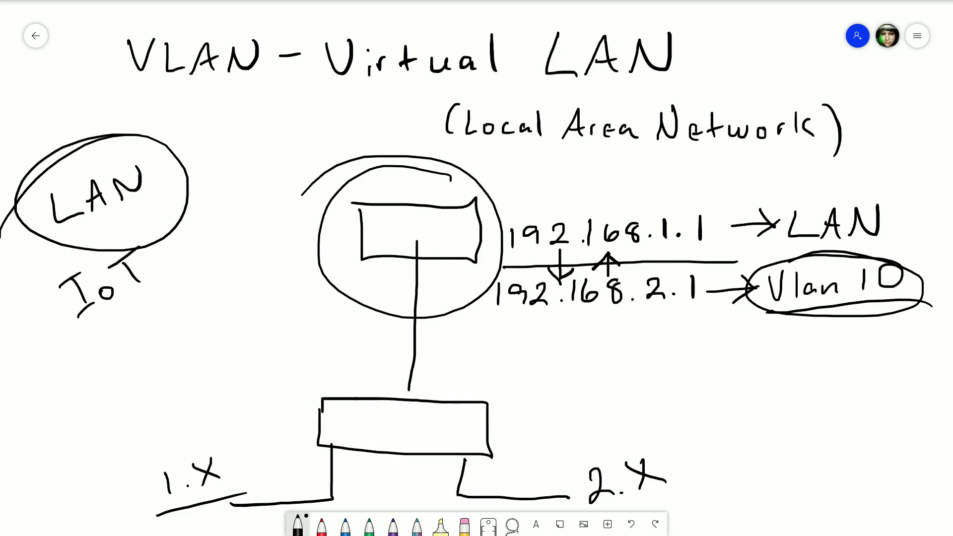
pyautogui.moveTo(66, 343); pyautogui.dragTo(178, 291)
pyautogui.moveTo(63, 389)
pyautogui.mouseDown()
pyautogui.moveTo(94, 377)
pyautogui.moveTo(113, 390)
pyautogui.mouseUp()
pyautogui.moveTo(125, 386); pyautogui.dragTo(152, 366)
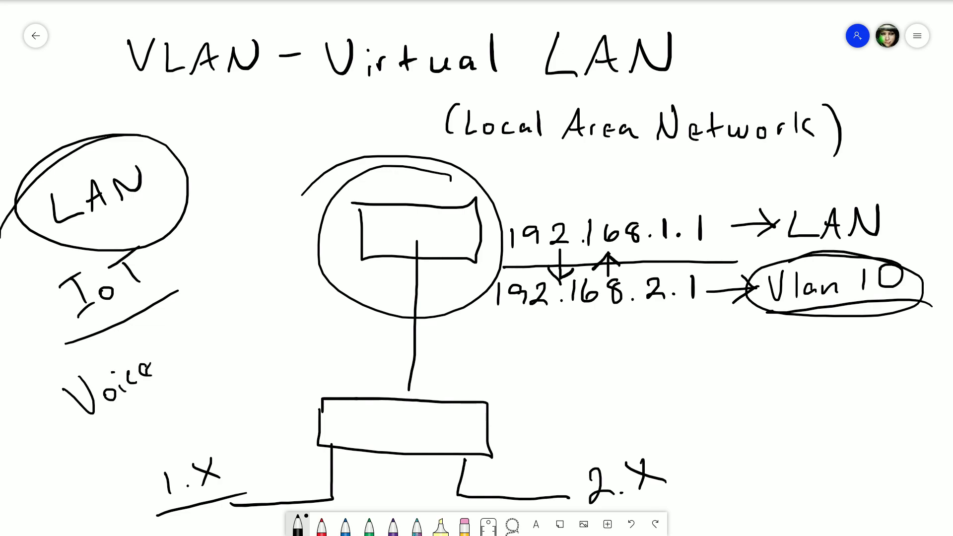
pyautogui.moveTo(92, 433); pyautogui.dragTo(182, 373)
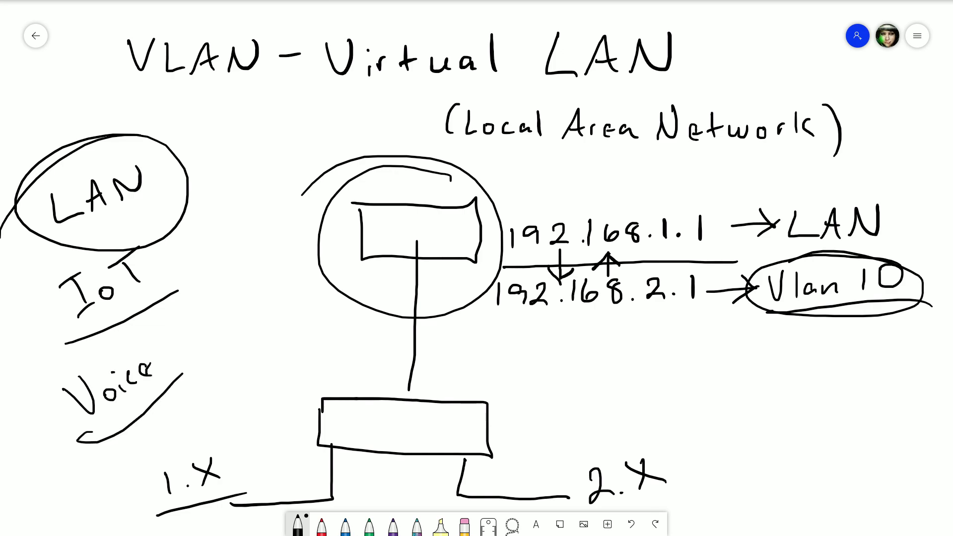
# Write Guests near the top of the board
pyautogui.moveTo(245, 110)
pyautogui.mouseDown()
pyautogui.moveTo(235, 144)
pyautogui.moveTo(276, 105)
pyautogui.moveTo(279, 118)
pyautogui.mouseUp()
pyautogui.moveTo(293, 102); pyautogui.dragTo(281, 117)
pyautogui.moveTo(303, 77); pyautogui.dragTo(298, 102)
pyautogui.moveTo(294, 96); pyautogui.dragTo(309, 89)
pyautogui.moveTo(331, 90); pyautogui.dragTo(317, 107)
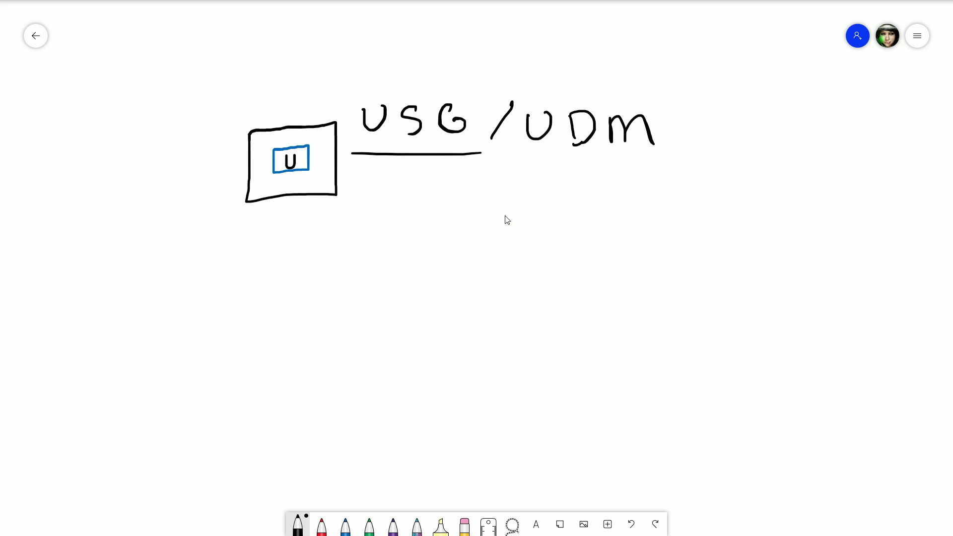
# Handwrite the first subnet line, 192.168.1.0 — LAN, under USG/UDM
pyautogui.moveTo(365, 181)
pyautogui.mouseDown()
pyautogui.moveTo(366, 203)
pyautogui.moveTo(453, 195)
pyautogui.mouseUp()
pyautogui.click(454, 175)
pyautogui.moveTo(477, 174)
pyautogui.mouseDown()
pyautogui.moveTo(474, 188)
pyautogui.moveTo(503, 177)
pyautogui.moveTo(544, 190)
pyautogui.moveTo(591, 167)
pyautogui.moveTo(762, 192)
pyautogui.mouseUp()
pyautogui.click(523, 189)
pyautogui.click(561, 188)
pyautogui.moveTo(744, 183); pyautogui.dragTo(764, 182)
pyautogui.moveTo(774, 191); pyautogui.dragTo(808, 167)
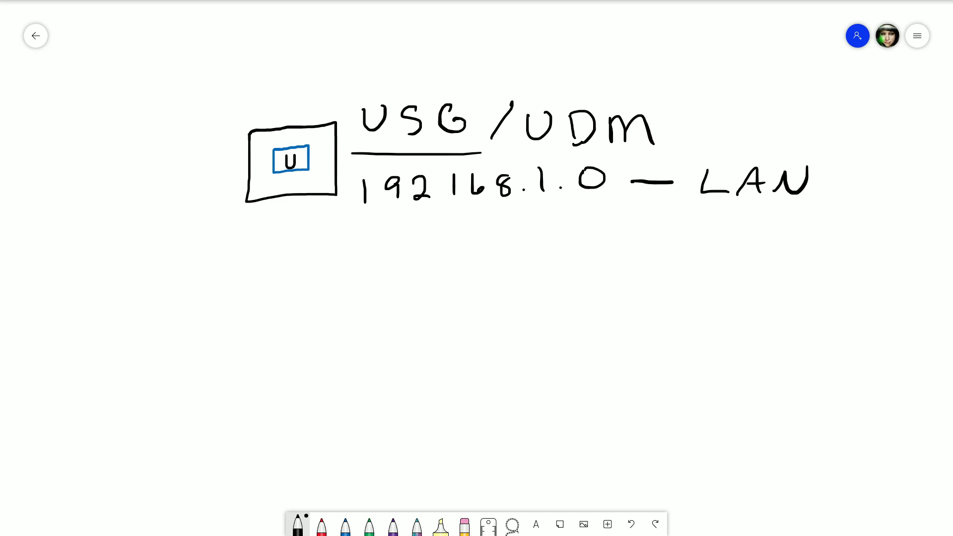
# Handwrite the second subnet line, 192.168.2.0 — IoT (Vlan2)
pyautogui.moveTo(358, 229); pyautogui.dragTo(360, 254)
pyautogui.moveTo(391, 232)
pyautogui.mouseDown()
pyautogui.moveTo(382, 234)
pyautogui.moveTo(392, 252)
pyautogui.mouseUp()
pyautogui.moveTo(410, 234)
pyautogui.mouseDown()
pyautogui.moveTo(428, 254)
pyautogui.moveTo(449, 252)
pyautogui.mouseUp()
pyautogui.click(435, 251)
pyautogui.moveTo(478, 227)
pyautogui.mouseDown()
pyautogui.moveTo(469, 240)
pyautogui.moveTo(497, 230)
pyautogui.moveTo(547, 247)
pyautogui.mouseUp()
pyautogui.click(521, 248)
pyautogui.click(562, 244)
pyautogui.moveTo(581, 225)
pyautogui.mouseDown()
pyautogui.moveTo(586, 247)
pyautogui.moveTo(582, 224)
pyautogui.moveTo(698, 247)
pyautogui.mouseUp()
pyautogui.moveTo(684, 227)
pyautogui.mouseDown()
pyautogui.moveTo(712, 224)
pyautogui.moveTo(710, 248)
pyautogui.mouseUp()
pyautogui.moveTo(730, 243); pyautogui.dragTo(755, 248)
pyautogui.moveTo(736, 229)
pyautogui.mouseDown()
pyautogui.moveTo(767, 226)
pyautogui.moveTo(799, 255)
pyautogui.moveTo(829, 232)
pyautogui.moveTo(840, 254)
pyautogui.mouseUp()
pyautogui.moveTo(865, 239)
pyautogui.mouseDown()
pyautogui.moveTo(867, 250)
pyautogui.moveTo(924, 247)
pyautogui.mouseUp()
pyautogui.moveTo(930, 206); pyautogui.dragTo(928, 260)
# Handwrite the third subnet line, 192.168.3.0 — Guest (Vlan3)
pyautogui.moveTo(353, 281)
pyautogui.mouseDown()
pyautogui.moveTo(355, 306)
pyautogui.moveTo(442, 300)
pyautogui.mouseUp()
pyautogui.click(424, 299)
pyautogui.moveTo(474, 277)
pyautogui.mouseDown()
pyautogui.moveTo(467, 291)
pyautogui.moveTo(498, 278)
pyautogui.moveTo(544, 281)
pyautogui.moveTo(535, 297)
pyautogui.mouseUp()
pyautogui.click(513, 291)
pyautogui.click(552, 297)
pyautogui.moveTo(571, 280)
pyautogui.mouseDown()
pyautogui.moveTo(574, 294)
pyautogui.moveTo(569, 279)
pyautogui.moveTo(711, 300)
pyautogui.mouseUp()
pyautogui.moveTo(720, 293); pyautogui.dragTo(737, 298)
pyautogui.moveTo(767, 271); pyautogui.dragTo(765, 297)
pyautogui.moveTo(804, 273); pyautogui.dragTo(794, 308)
pyautogui.moveTo(813, 286)
pyautogui.mouseDown()
pyautogui.moveTo(832, 284)
pyautogui.moveTo(843, 303)
pyautogui.mouseUp()
pyautogui.moveTo(865, 291)
pyautogui.mouseDown()
pyautogui.moveTo(885, 300)
pyautogui.moveTo(912, 290)
pyautogui.moveTo(905, 300)
pyautogui.mouseUp()
pyautogui.moveTo(918, 275); pyautogui.dragTo(916, 322)
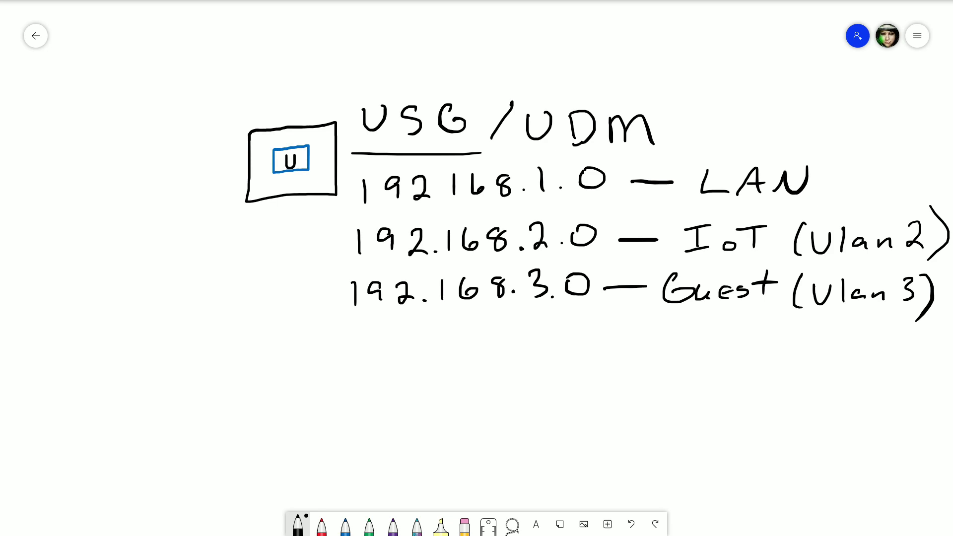
# Draw a cable down from the gateway box to a new box labelled USW
pyautogui.moveTo(346, 251); pyautogui.dragTo(359, 249)
pyautogui.moveTo(292, 196); pyautogui.dragTo(283, 318)
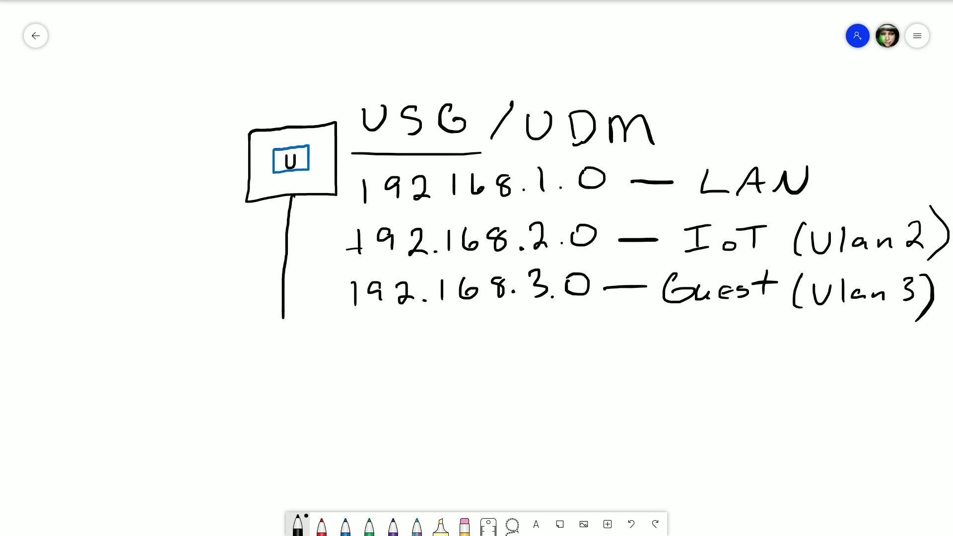
pyautogui.moveTo(213, 330)
pyautogui.mouseDown()
pyautogui.moveTo(312, 366)
pyautogui.moveTo(228, 326)
pyautogui.moveTo(214, 330)
pyautogui.moveTo(244, 336)
pyautogui.moveTo(246, 356)
pyautogui.mouseUp()
pyautogui.moveTo(265, 336); pyautogui.dragTo(287, 334)
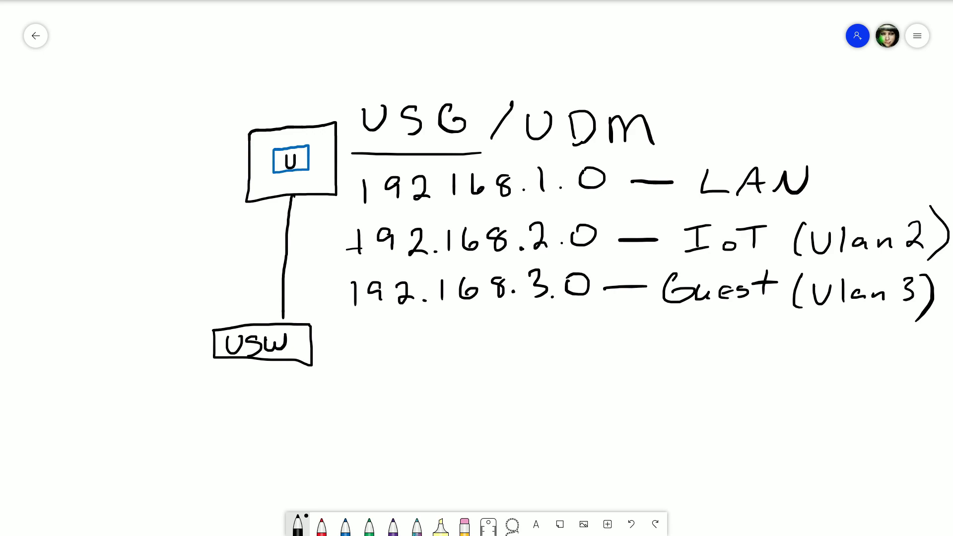
# Add cables hanging below the USW switch and a dashed line inside the left device
pyautogui.moveTo(295, 361)
pyautogui.mouseDown()
pyautogui.moveTo(295, 398)
pyautogui.moveTo(266, 400)
pyautogui.mouseUp()
pyautogui.moveTo(230, 361); pyautogui.dragTo(226, 407)
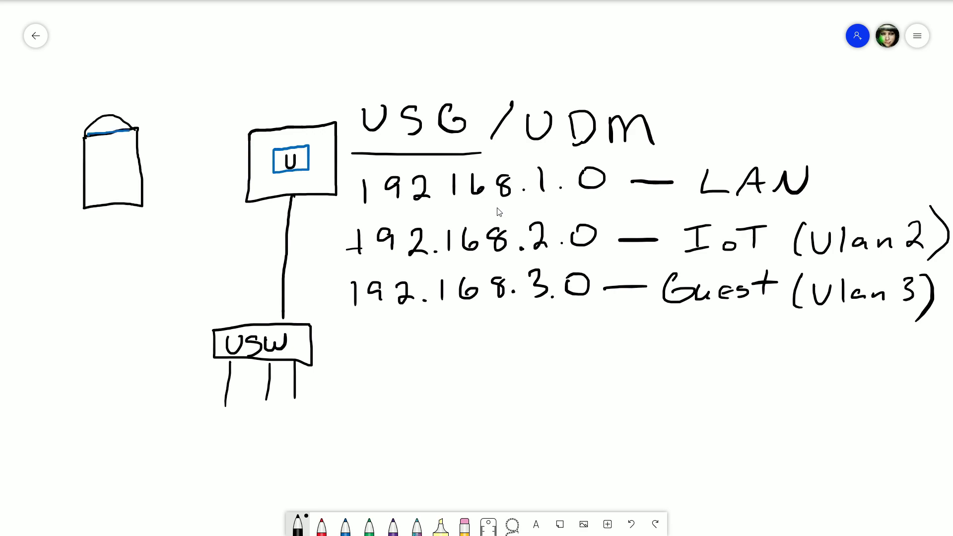
pyautogui.moveTo(107, 150); pyautogui.dragTo(109, 200)
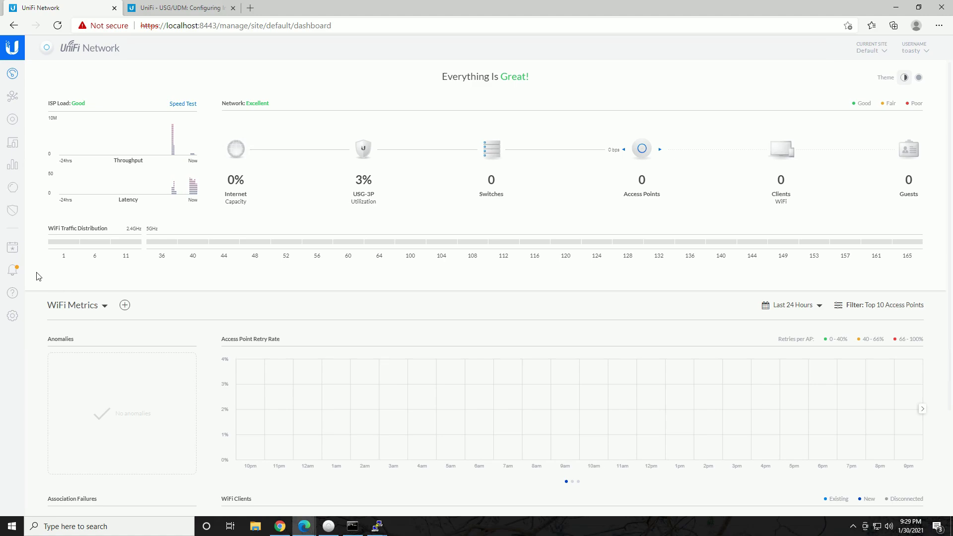
# Open the Networks settings and highlight LAN 192.168.1.0/24 and WAN set to DHCP
pyautogui.click(12, 316)
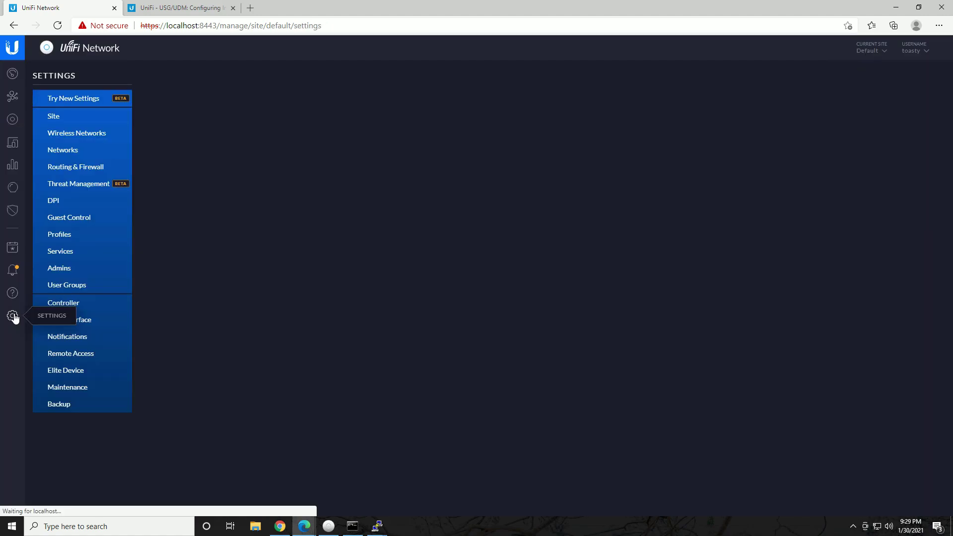
pyautogui.click(64, 154)
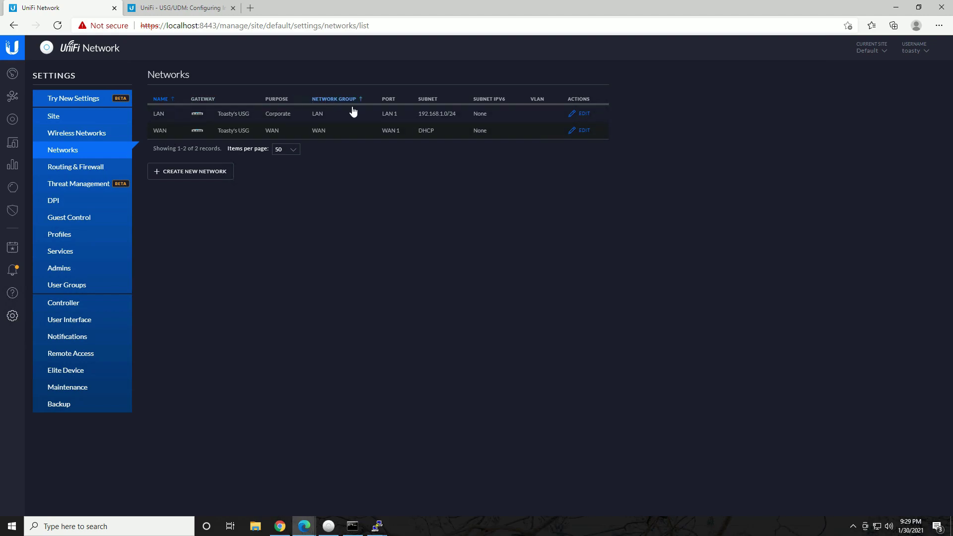
pyautogui.moveTo(418, 113); pyautogui.dragTo(464, 114)
pyautogui.click(464, 113)
pyautogui.moveTo(418, 130); pyautogui.dragTo(436, 132)
# Start a new network and name it IoT
pyautogui.click(384, 165)
pyautogui.click(177, 174)
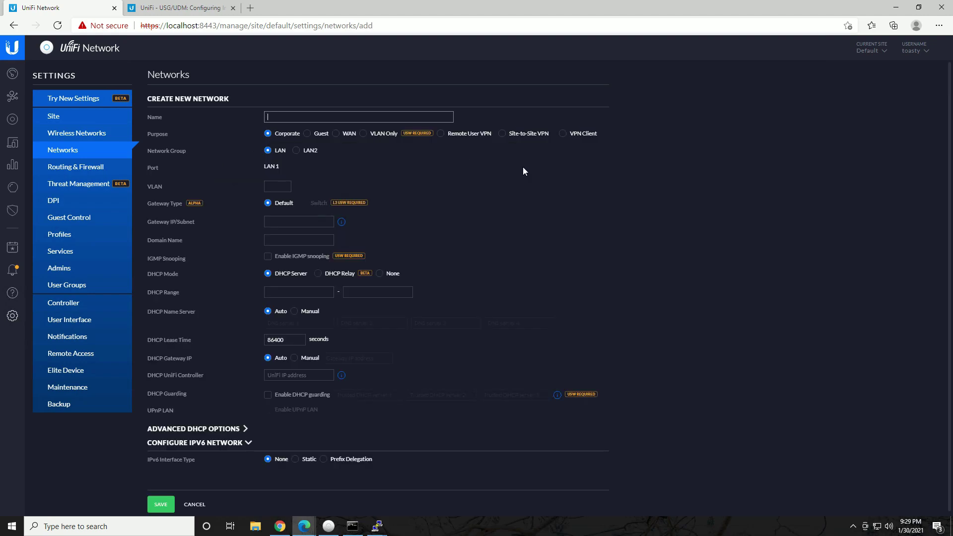
pyautogui.write('IoT')
# Toggle the network group between LAN and LAN2, leaving it on LAN
pyautogui.click(297, 155)
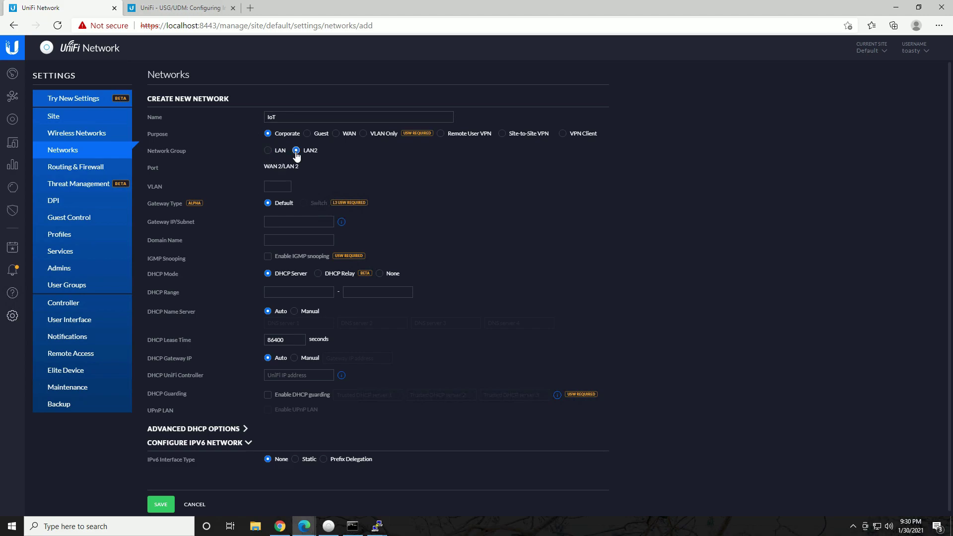
pyautogui.click(269, 156)
pyautogui.click(297, 154)
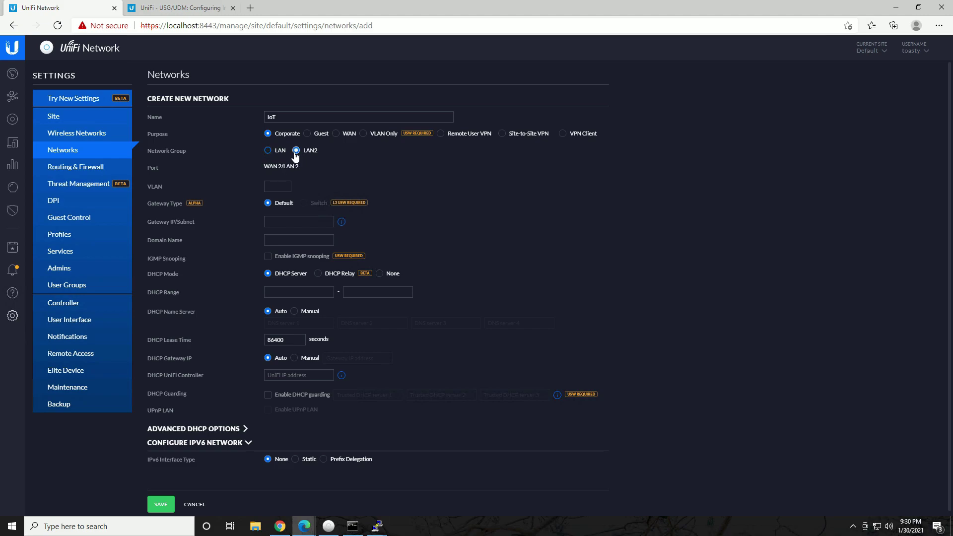
pyautogui.click(268, 154)
pyautogui.click(296, 151)
pyautogui.click(269, 152)
# Highlight the IoT network's VLAN setting of 2
pyautogui.press('Tab')
pyautogui.moveTo(148, 185); pyautogui.dragTo(224, 182)
pyautogui.click(291, 187)
pyautogui.press('Tab')
# Enter 192.168.2.1/24 as the IoT network's gateway IP/subnet
pyautogui.write('192.168.2.1')
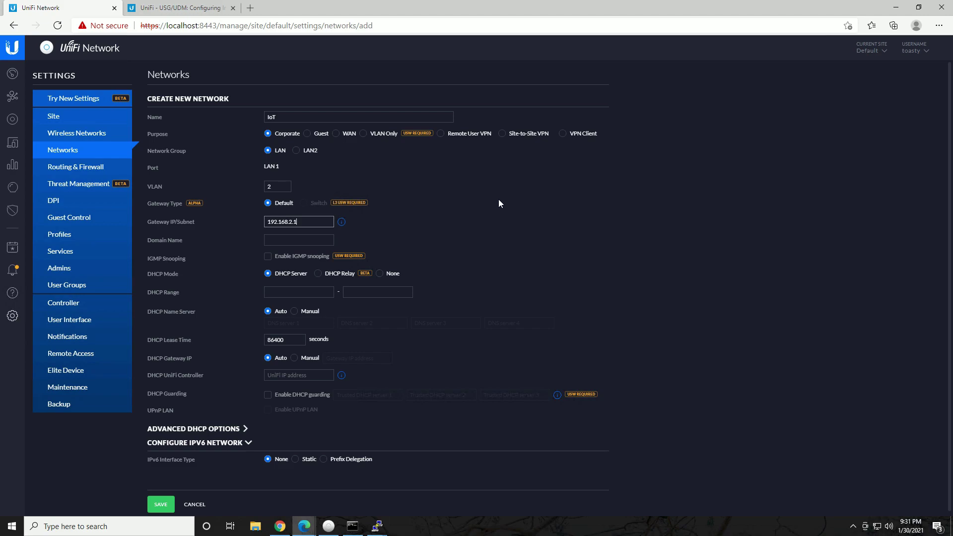
pyautogui.moveTo(342, 223)
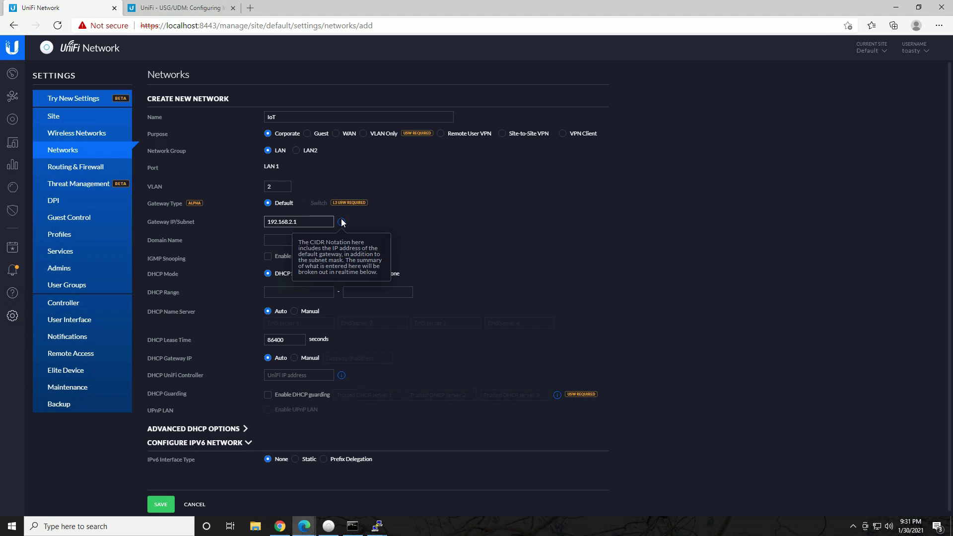
pyautogui.click(297, 221)
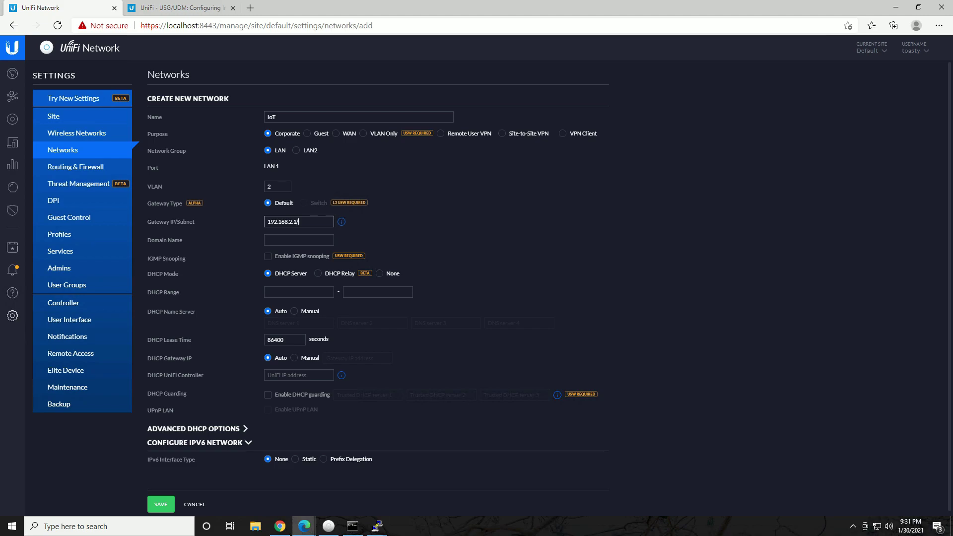
pyautogui.write('/24')
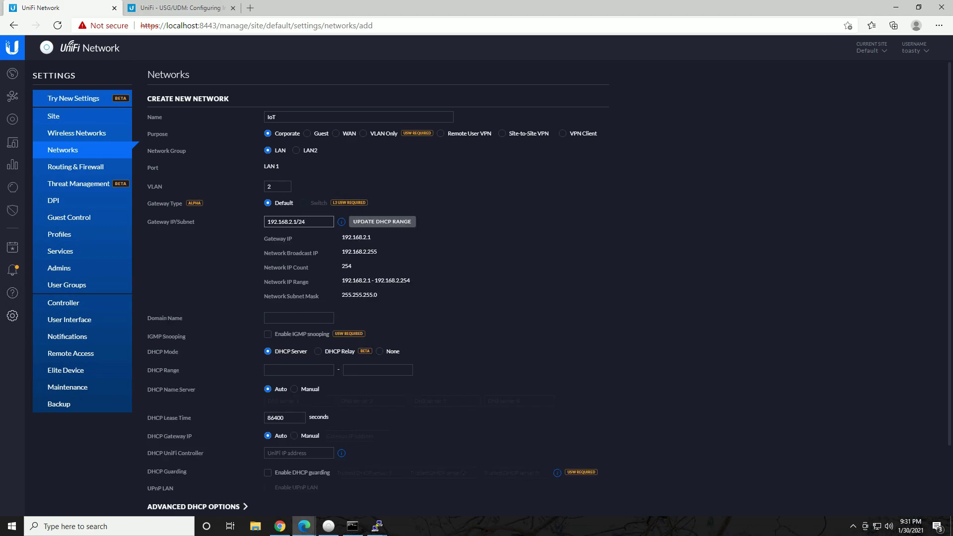
# Highlight the calculated gateway 192.168.2.1, broadcast 192.168.2.255 and IP range details
pyautogui.moveTo(342, 237); pyautogui.dragTo(401, 293)
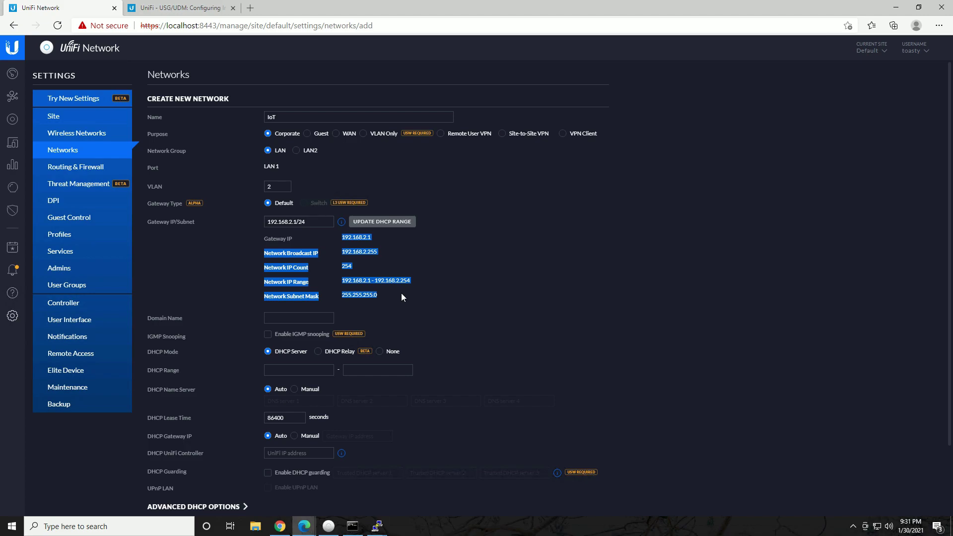
pyautogui.click(371, 282)
pyautogui.moveTo(341, 237); pyautogui.dragTo(364, 269)
pyautogui.click(339, 268)
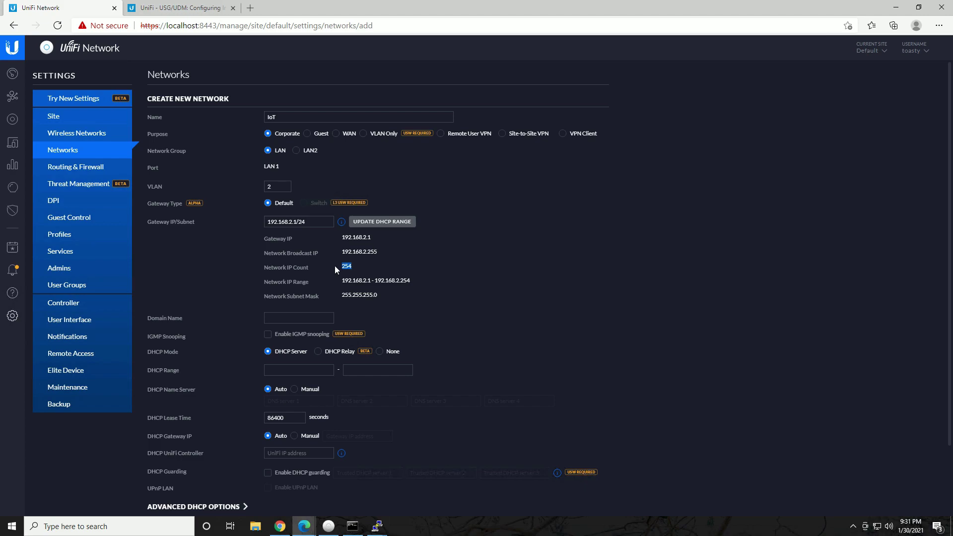
pyautogui.moveTo(343, 281); pyautogui.dragTo(399, 281)
pyautogui.click(412, 281)
pyautogui.click(328, 223)
# Fill the DHCP range automatically from the 192.168.2.1/24 subnet
pyautogui.scroll(-2, 335, 256)
pyautogui.click(323, 249)
pyautogui.click(266, 271)
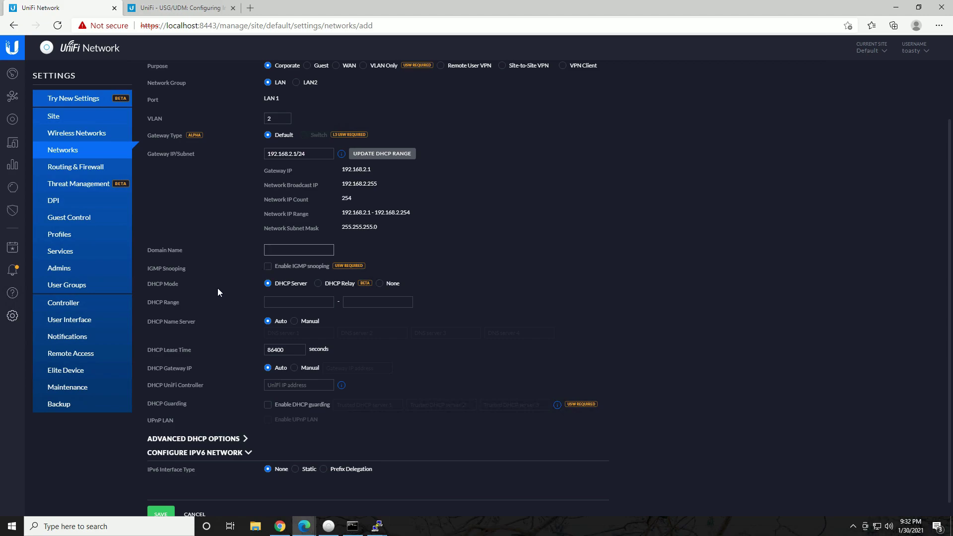
pyautogui.click(382, 156)
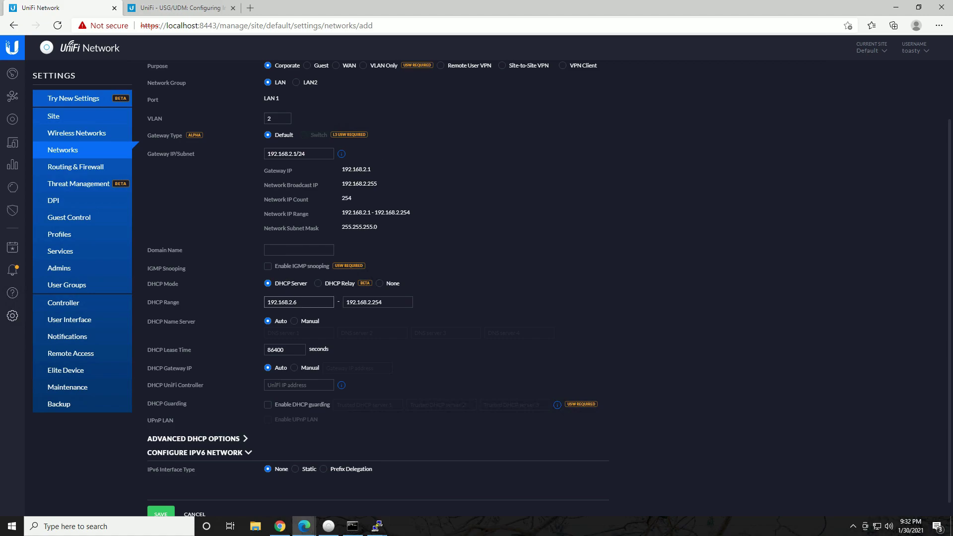
# Confirm the range end as 192.168.2.254 and highlight the DHCP Name Server setting
pyautogui.doubleClick(347, 302)
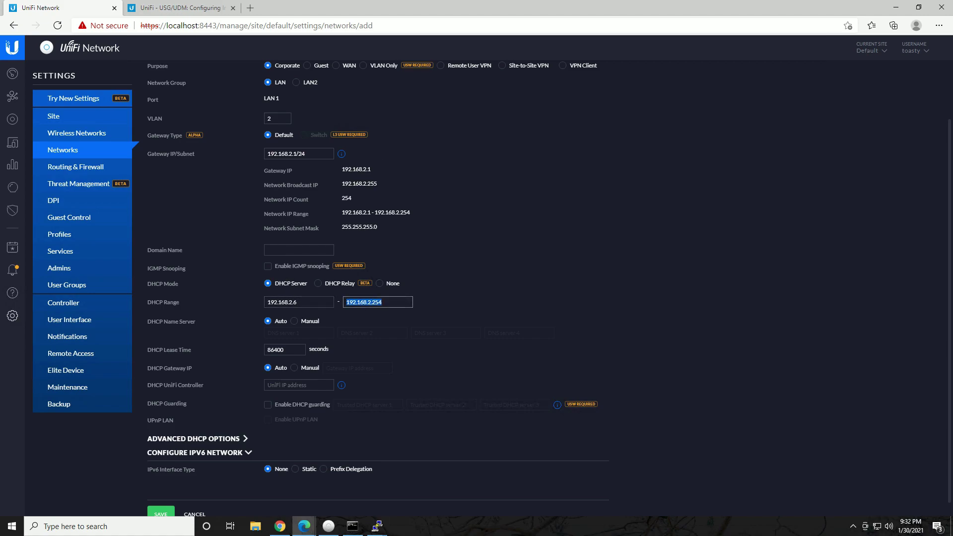
pyautogui.click(445, 285)
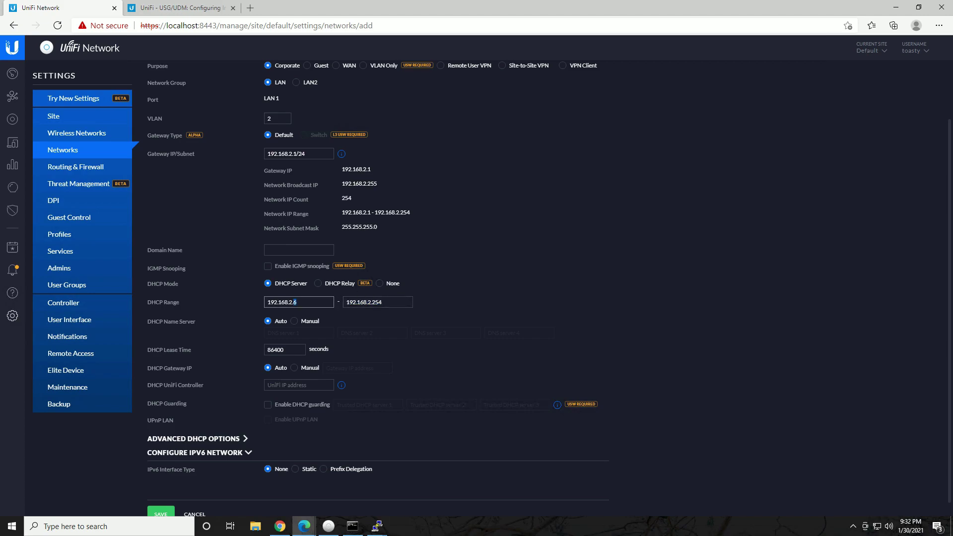
pyautogui.doubleClick(377, 302)
pyautogui.write('254')
pyautogui.scroll(-1, 460, 276)
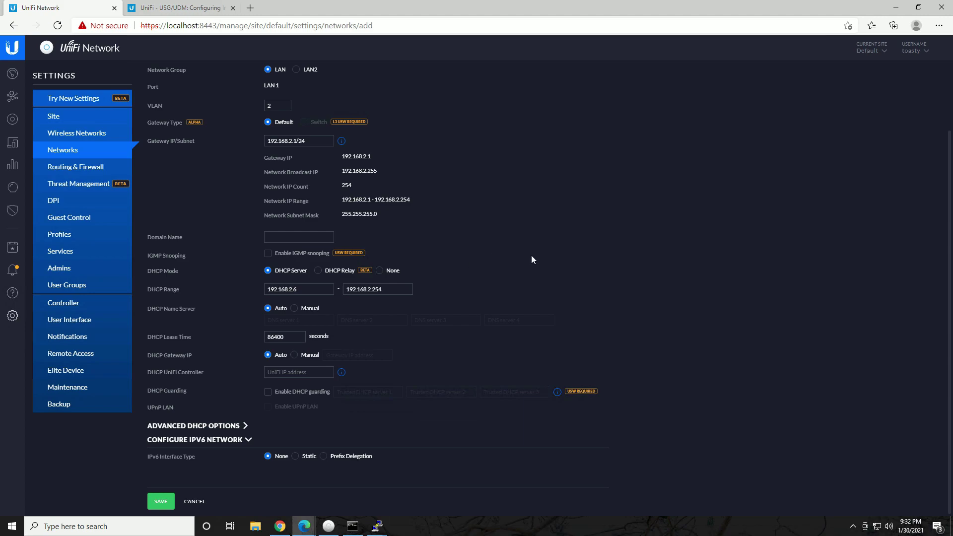
pyautogui.moveTo(151, 308); pyautogui.dragTo(197, 310)
pyautogui.click(294, 309)
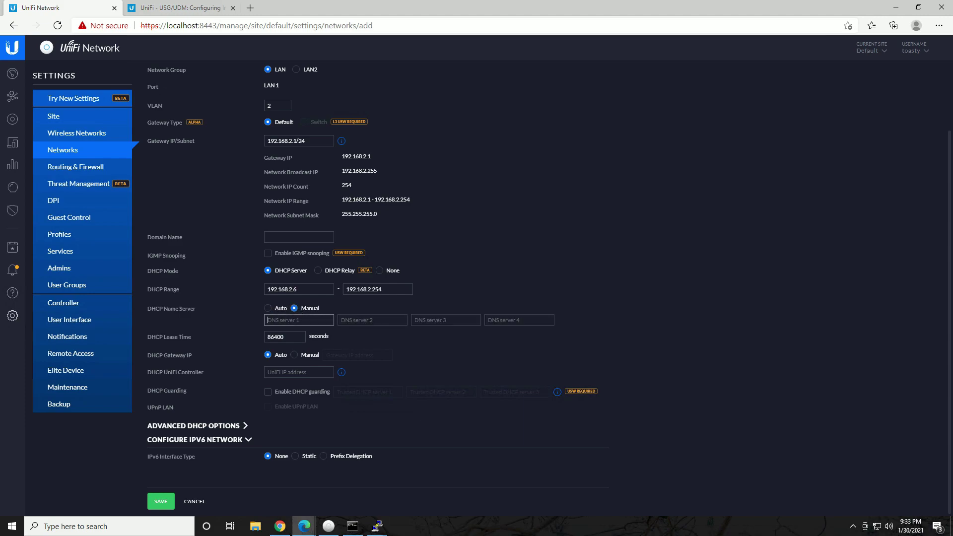
pyautogui.write('8.8.8.8')
pyautogui.hotkey('ctrl', 'a')
pyautogui.press('BackSpace')
pyautogui.click(268, 308)
pyautogui.click(283, 337)
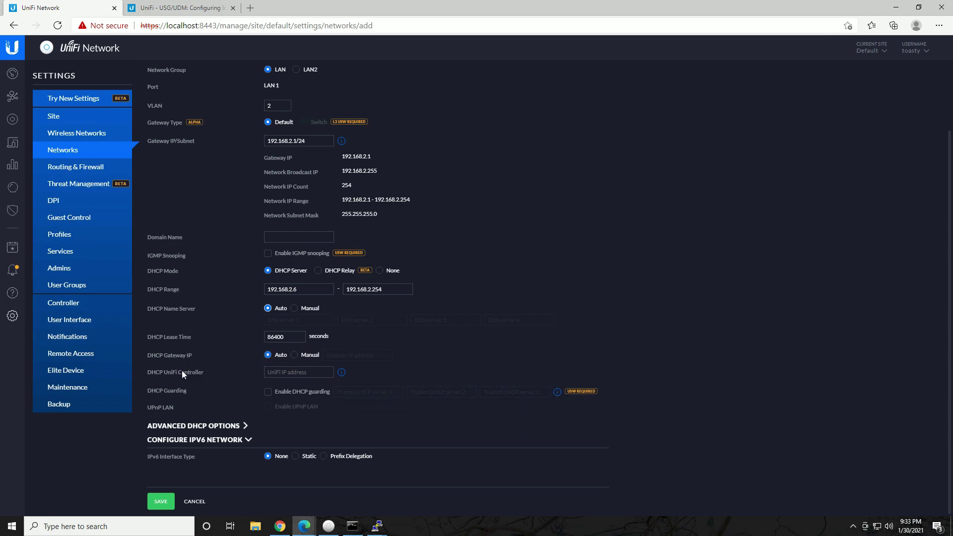
# Save the IoT network on VLAN 2 with subnet 192.168.2.0/24, and check its LAN 1 port
pyautogui.click(271, 372)
pyautogui.click(160, 502)
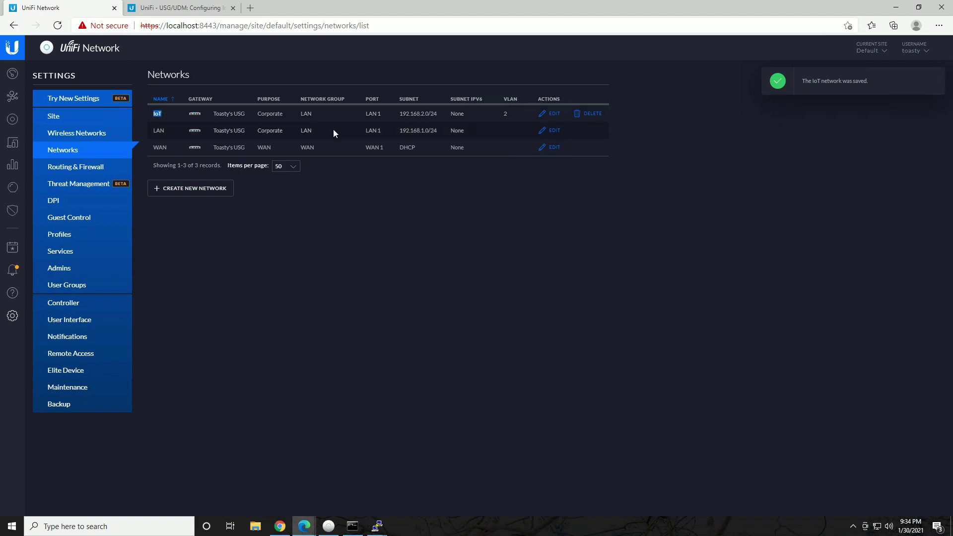
pyautogui.moveTo(365, 114); pyautogui.dragTo(510, 113)
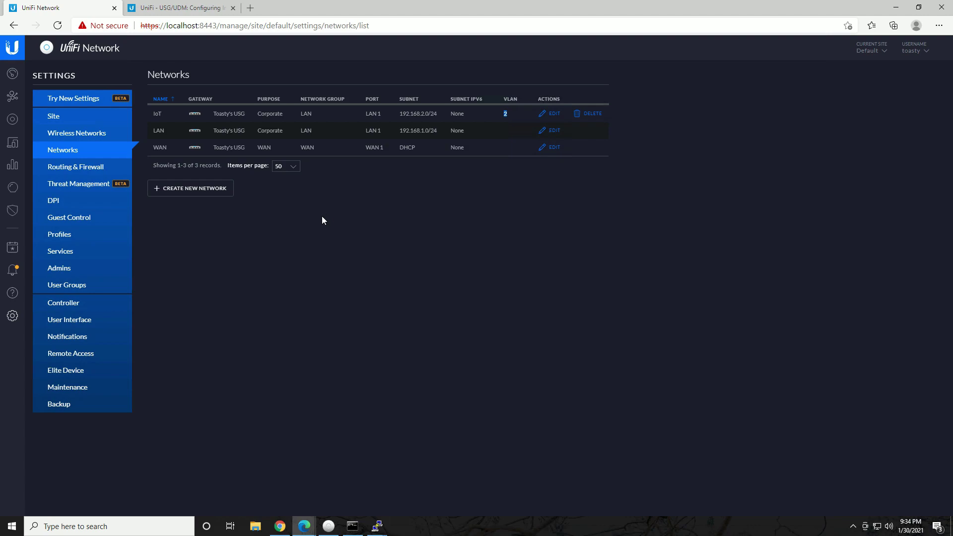
# Create a Guest-purpose network 'Guest' on VLAN 3, gateway 192.168.3.1/24, with auto-filled DHCP range
pyautogui.click(177, 189)
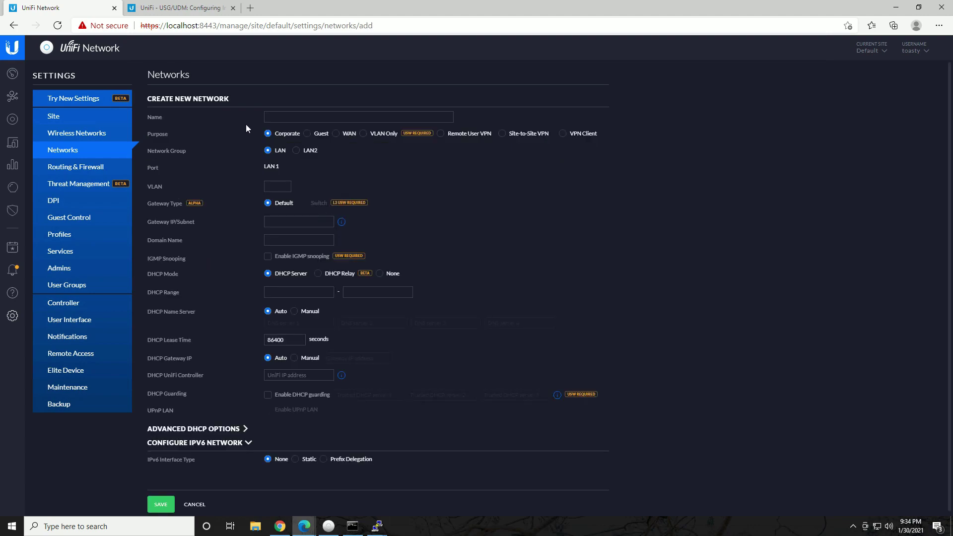
pyautogui.click(270, 117)
pyautogui.write('Guest')
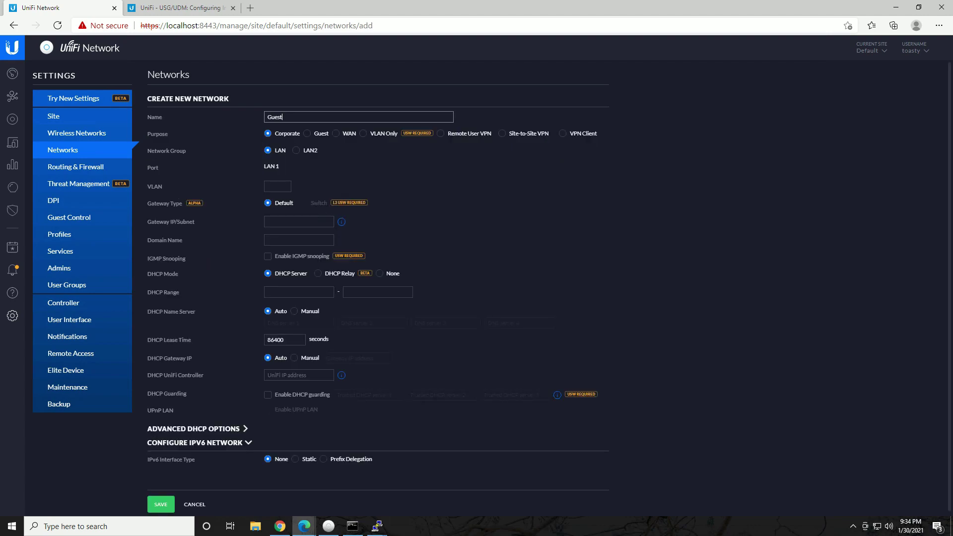
pyautogui.click(308, 134)
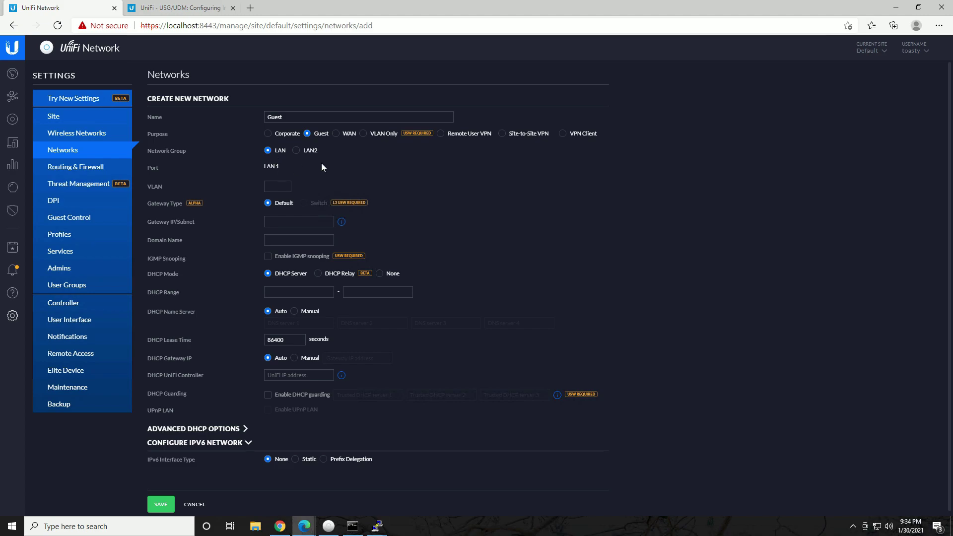
pyautogui.click(282, 186)
pyautogui.write('3')
pyautogui.press('Tab')
pyautogui.write('192.168.3.1/24')
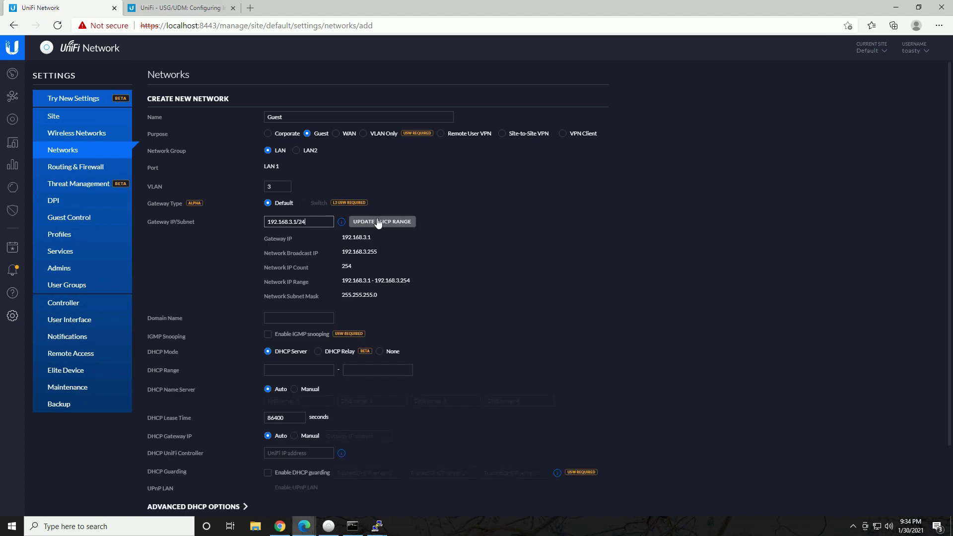
pyautogui.click(379, 222)
pyautogui.scroll(-3, 415, 177)
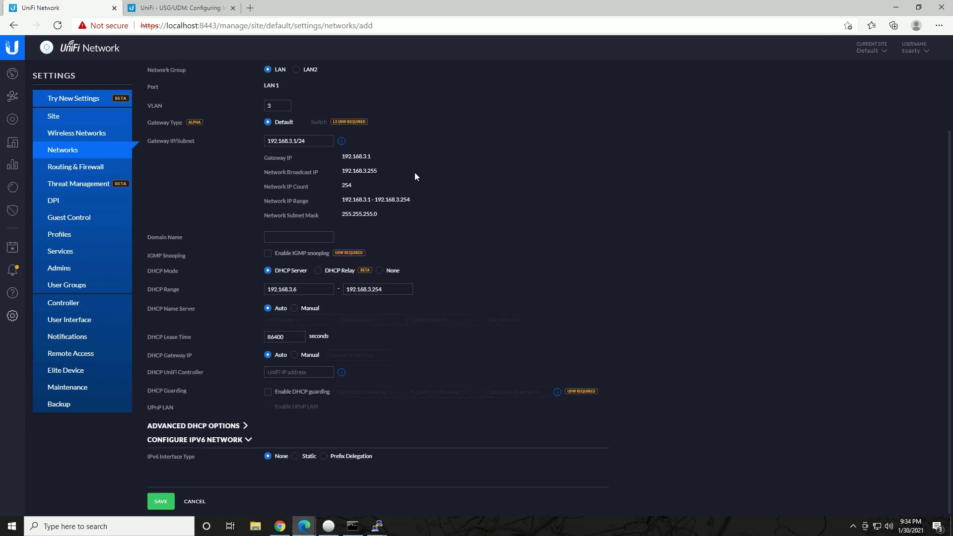
pyautogui.click(159, 502)
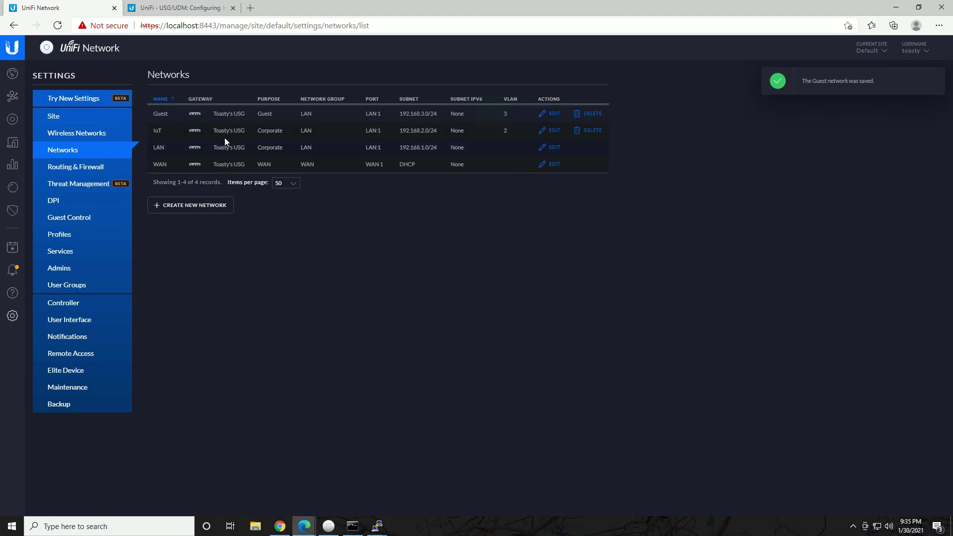
# Check the IoT network's LAN 1 port and VLAN 2 in the list, then go to Profiles settings
pyautogui.moveTo(151, 130); pyautogui.dragTo(612, 127)
pyautogui.click(637, 143)
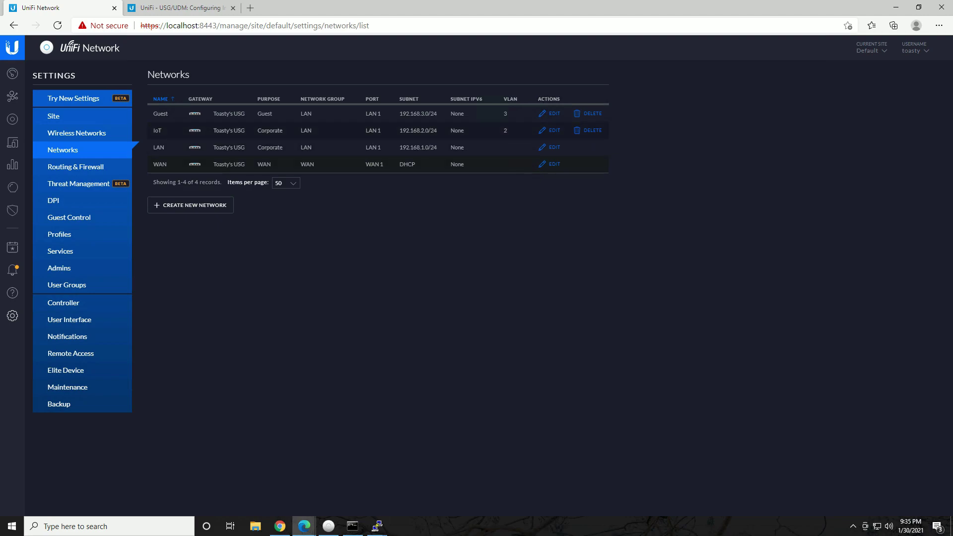
pyautogui.tripleClick(382, 133)
pyautogui.moveTo(579, 10)
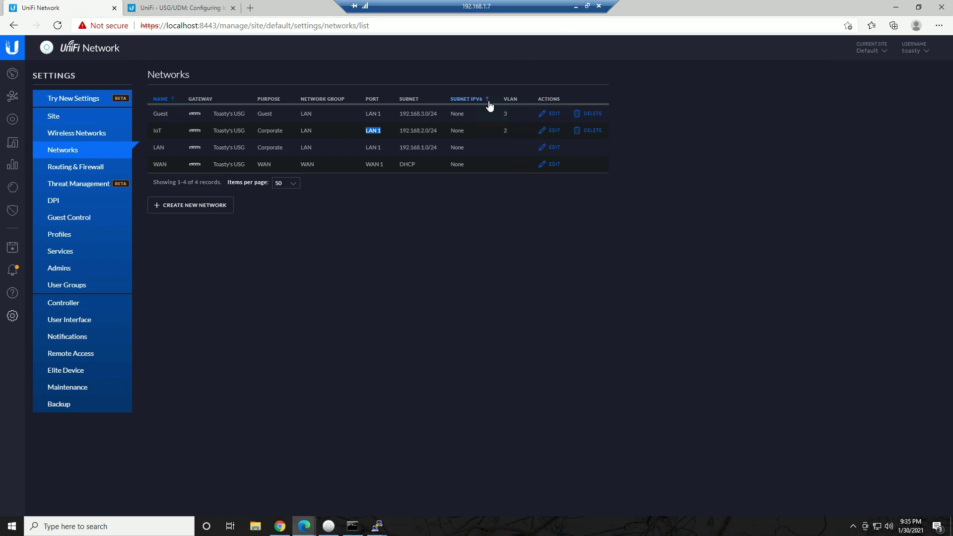
pyautogui.doubleClick(505, 130)
pyautogui.click(492, 117)
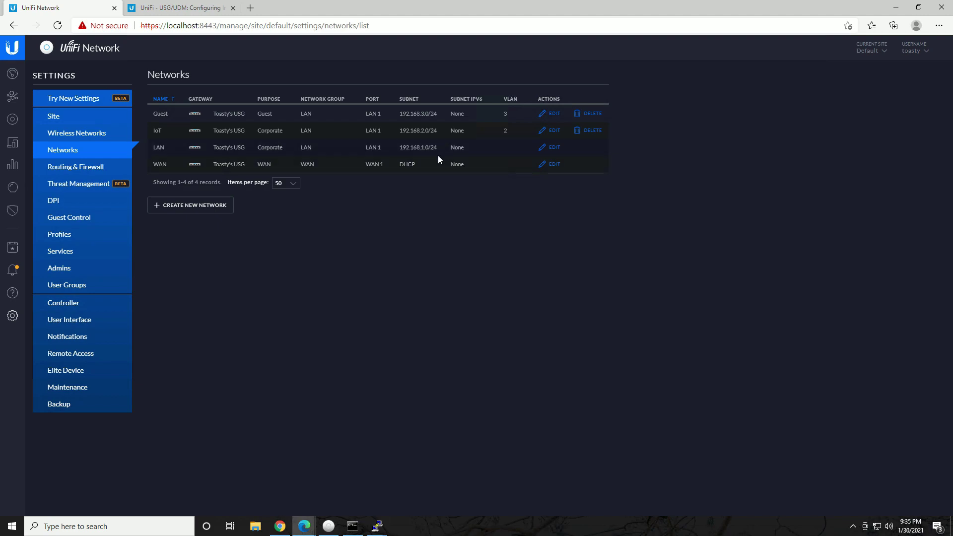
pyautogui.click(58, 235)
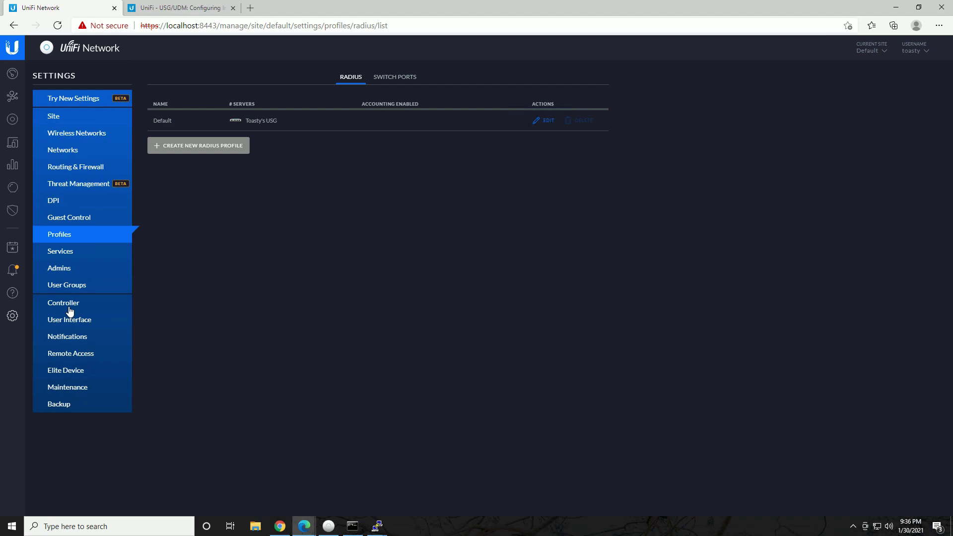
# Confirm the All switch port profile tags the IoT (2) and Guest (3) networks
pyautogui.click(398, 80)
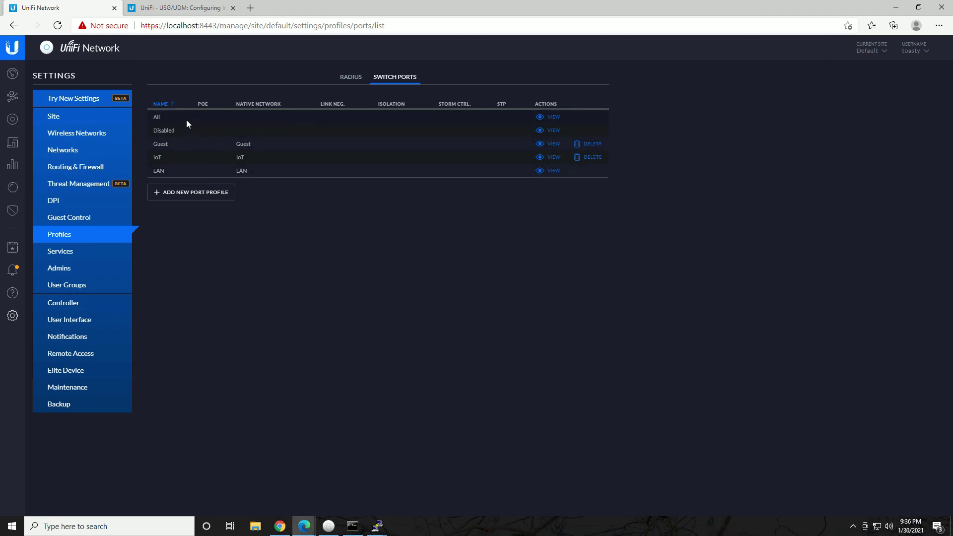
pyautogui.click(552, 117)
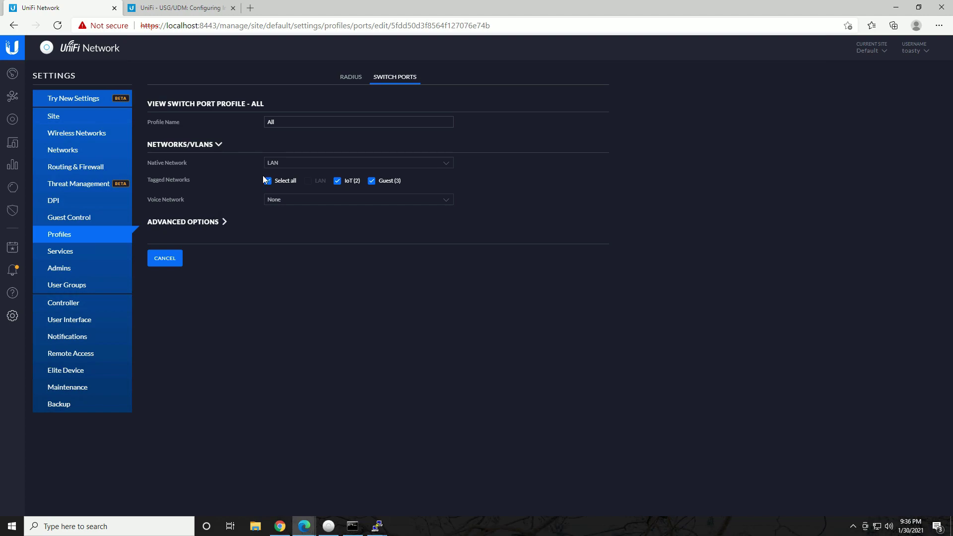
pyautogui.moveTo(257, 183); pyautogui.dragTo(426, 185)
pyautogui.click(428, 180)
pyautogui.click(175, 263)
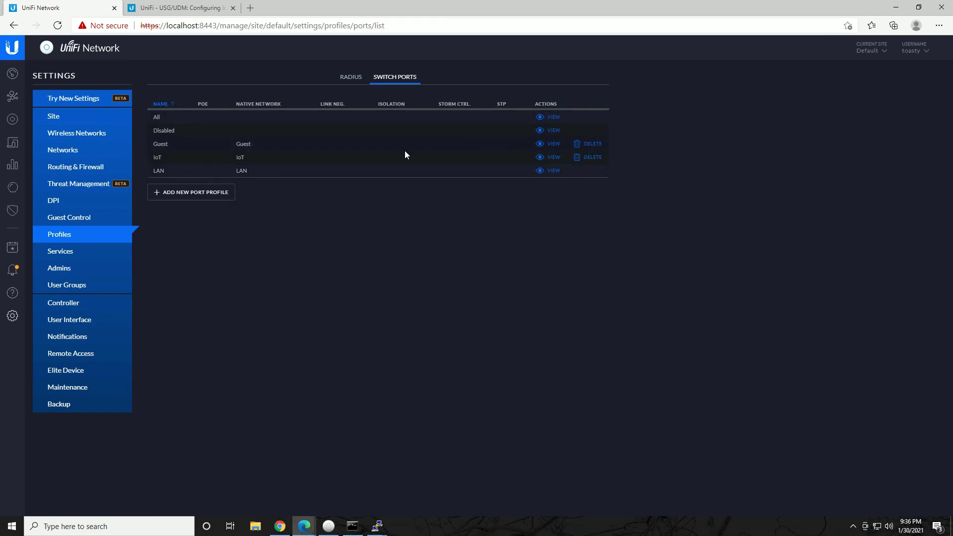
# Check that the IoT port profile uses IoT (2) as its native network
pyautogui.click(551, 156)
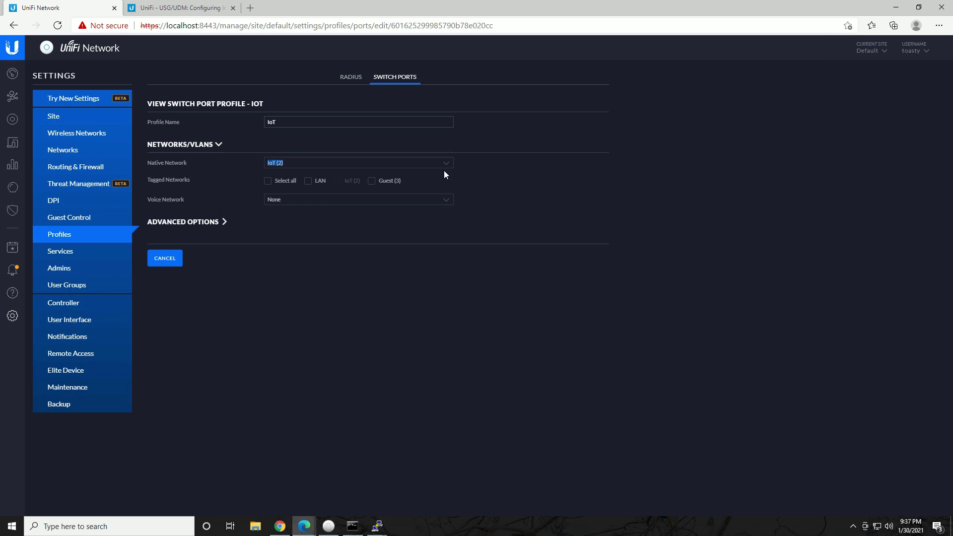
pyautogui.click(180, 257)
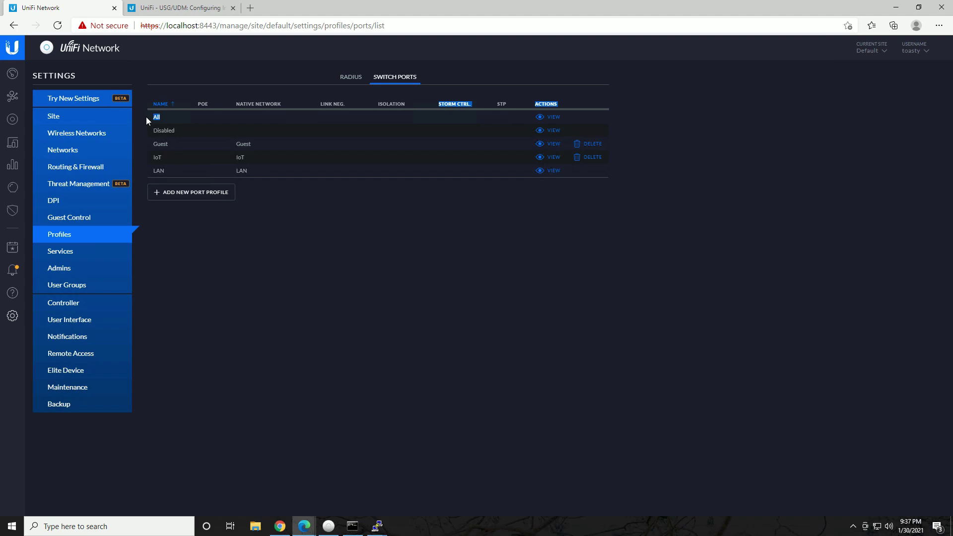
pyautogui.click(163, 118)
pyautogui.moveTo(162, 157); pyautogui.dragTo(151, 159)
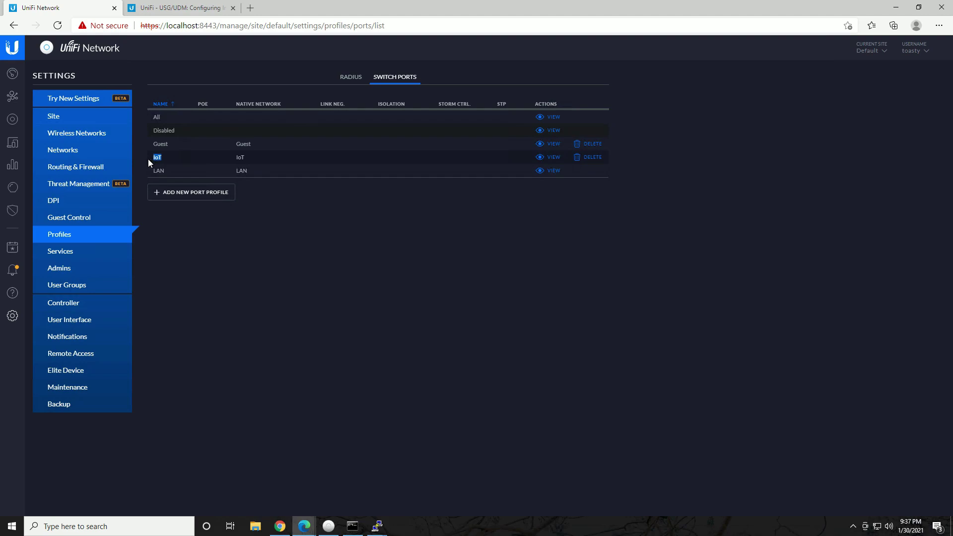
pyautogui.click(173, 147)
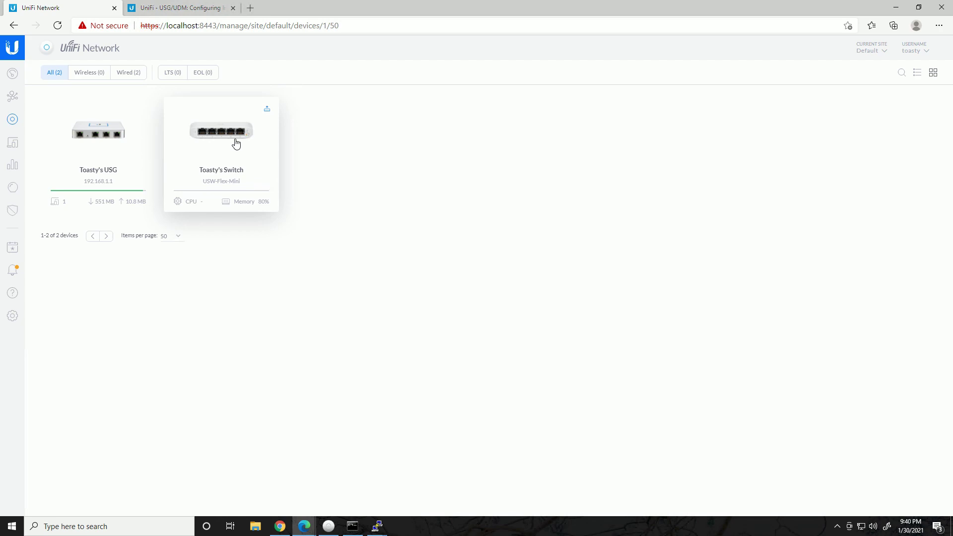
# View the USG gateway's port list, then the USW-Flex-Mini switch's Port 1–5 list
pyautogui.click(105, 135)
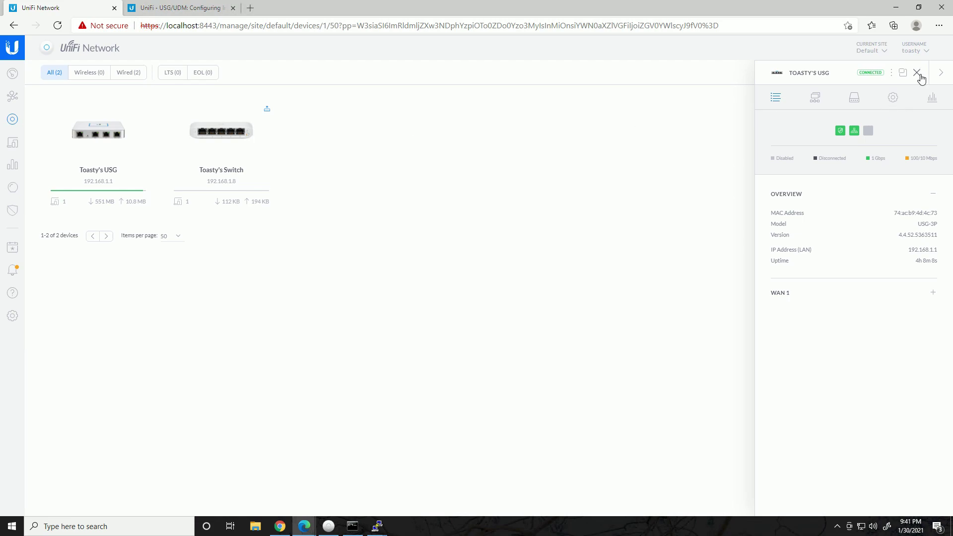
pyautogui.click(854, 99)
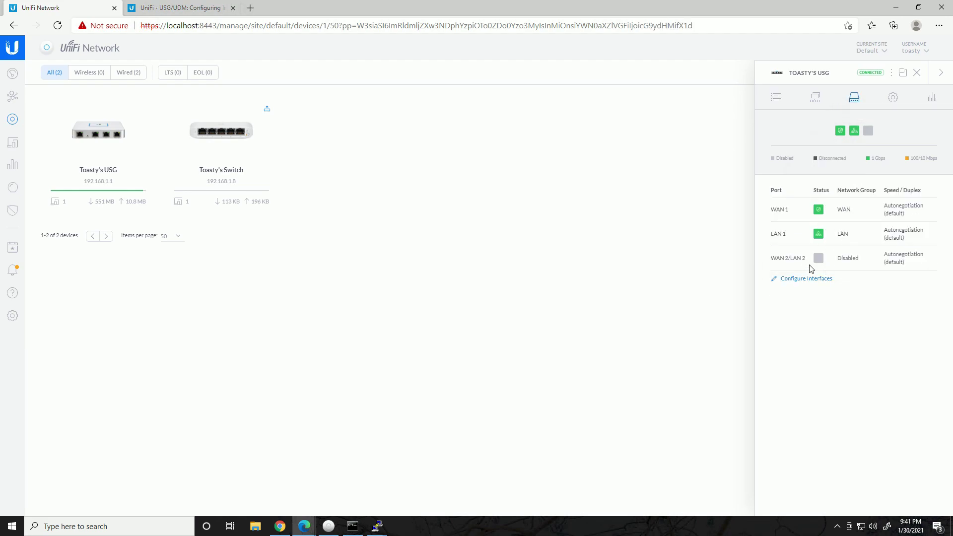
pyautogui.click(917, 73)
pyautogui.click(210, 139)
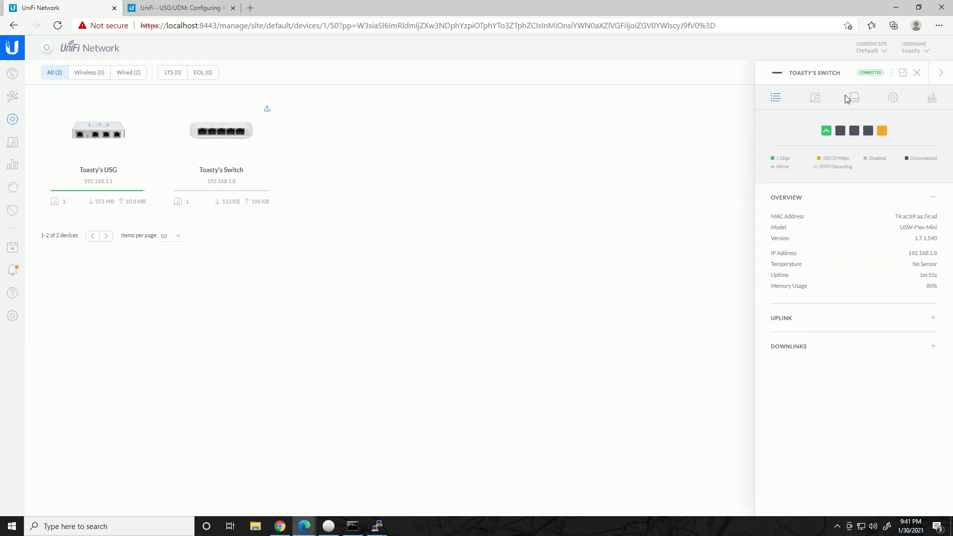
pyautogui.click(857, 101)
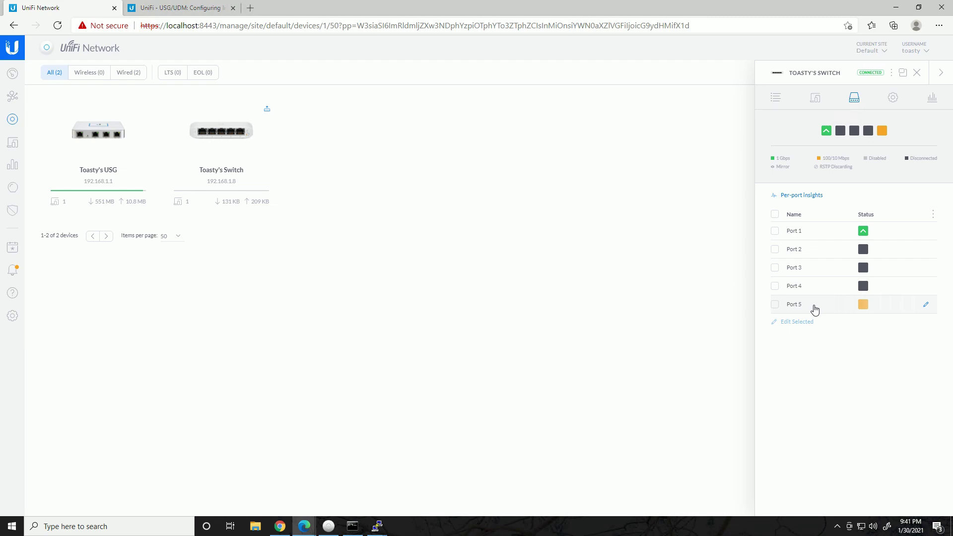
# Rename switch Port 1 to Uplink, keep its All profile, and apply the change
pyautogui.click(926, 234)
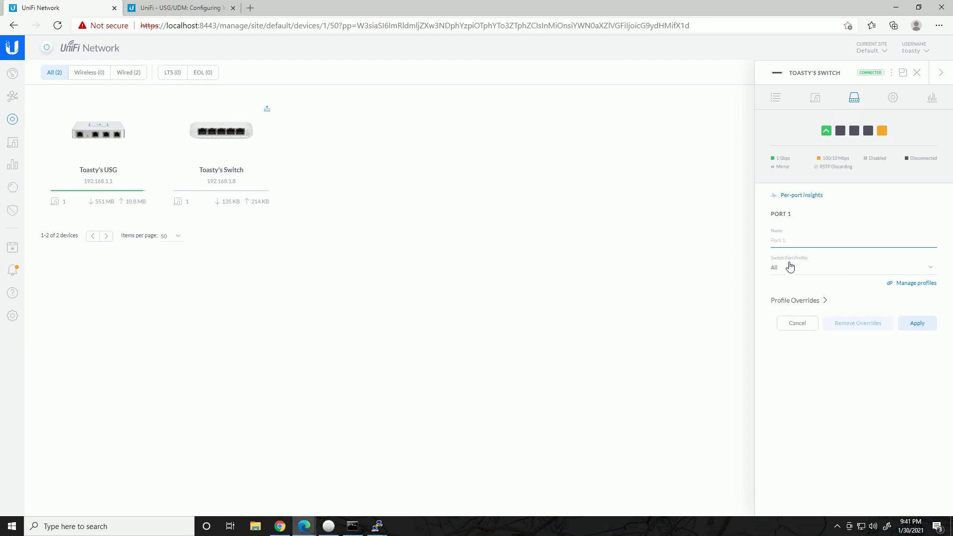
pyautogui.moveTo(774, 263); pyautogui.dragTo(804, 260)
pyautogui.click(801, 272)
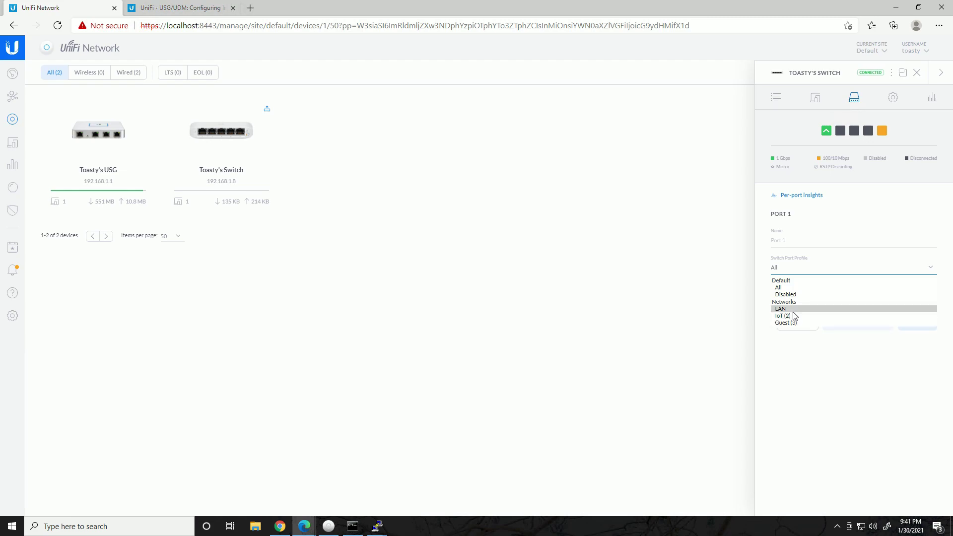
pyautogui.press('Escape')
pyautogui.click(914, 233)
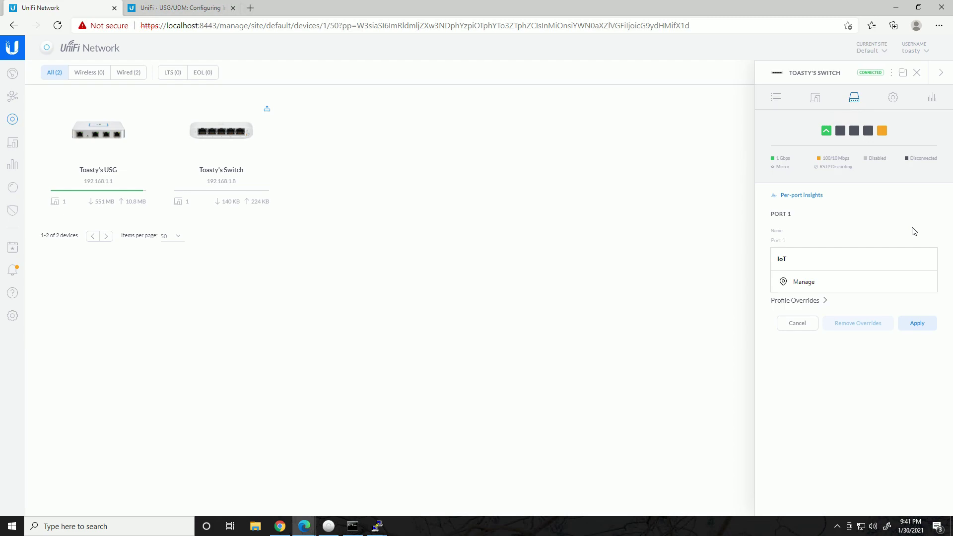
pyautogui.write('Uplink')
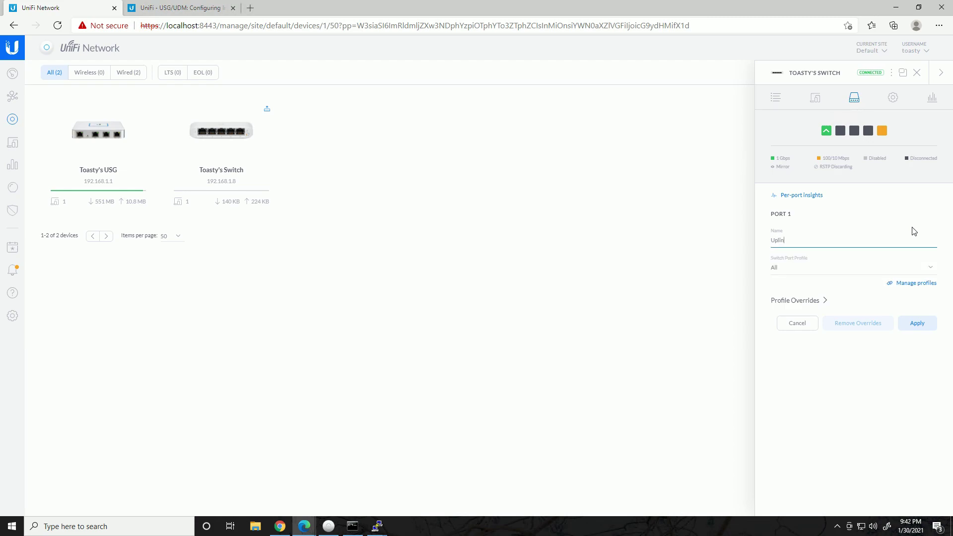
pyautogui.click(917, 323)
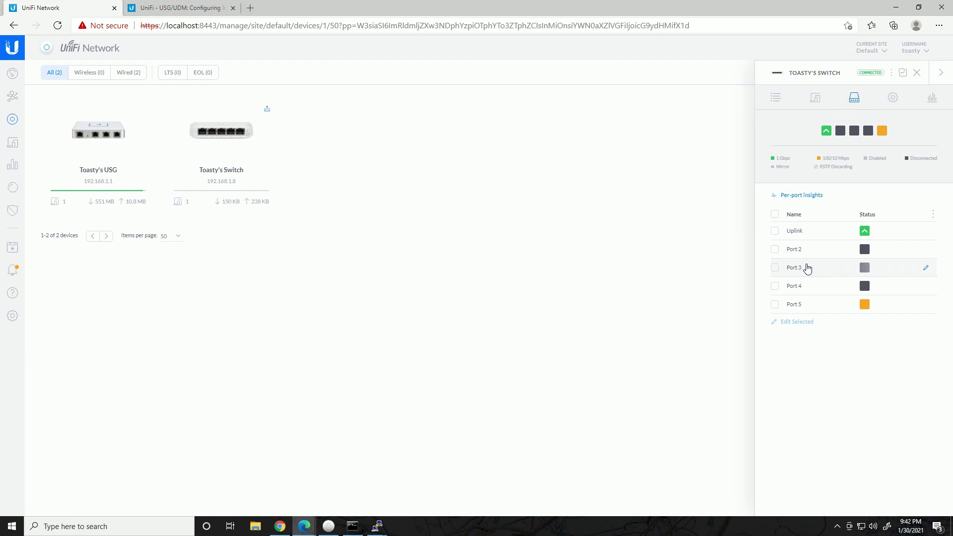
# Set switch Port 5's port profile to Guest (3) and apply it
pyautogui.moveTo(805, 314)
pyautogui.click(924, 307)
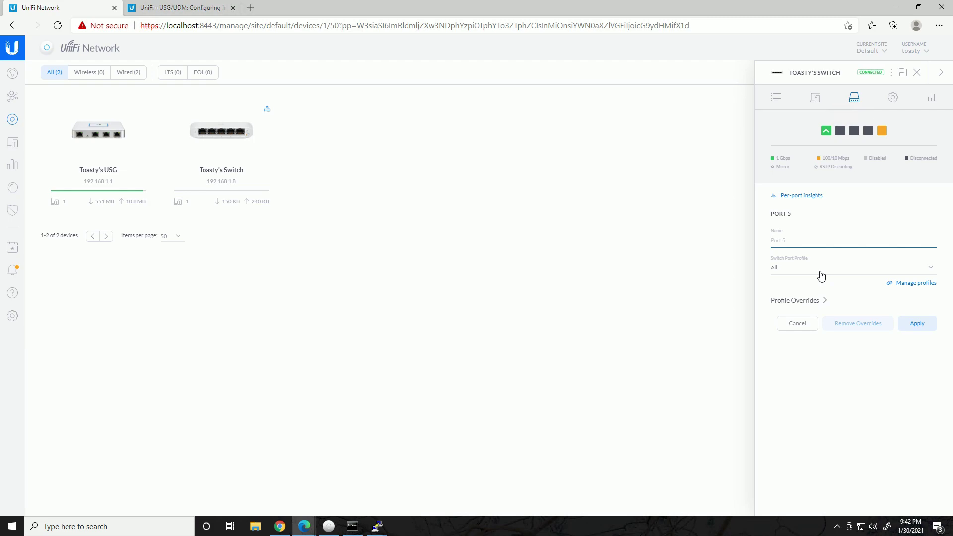
pyautogui.click(822, 277)
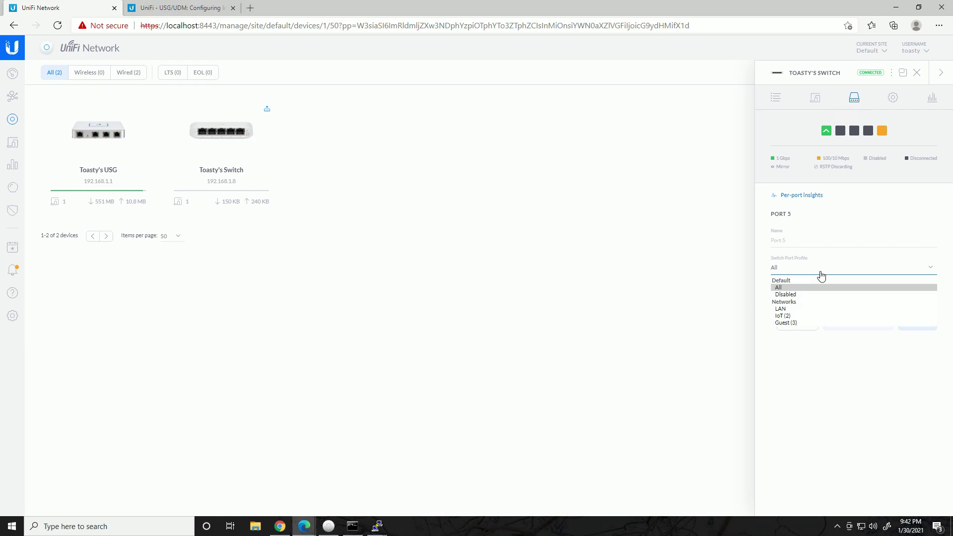
pyautogui.click(786, 322)
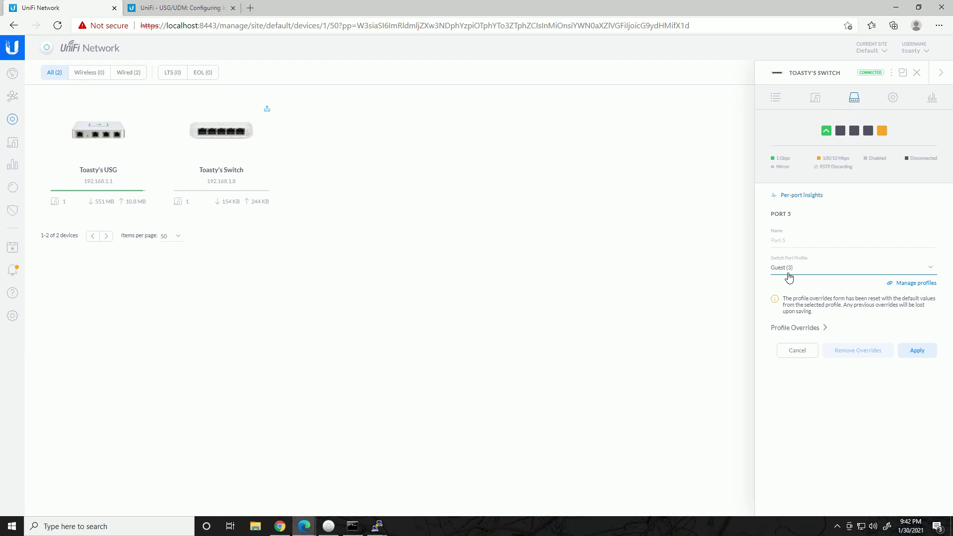
pyautogui.click(917, 351)
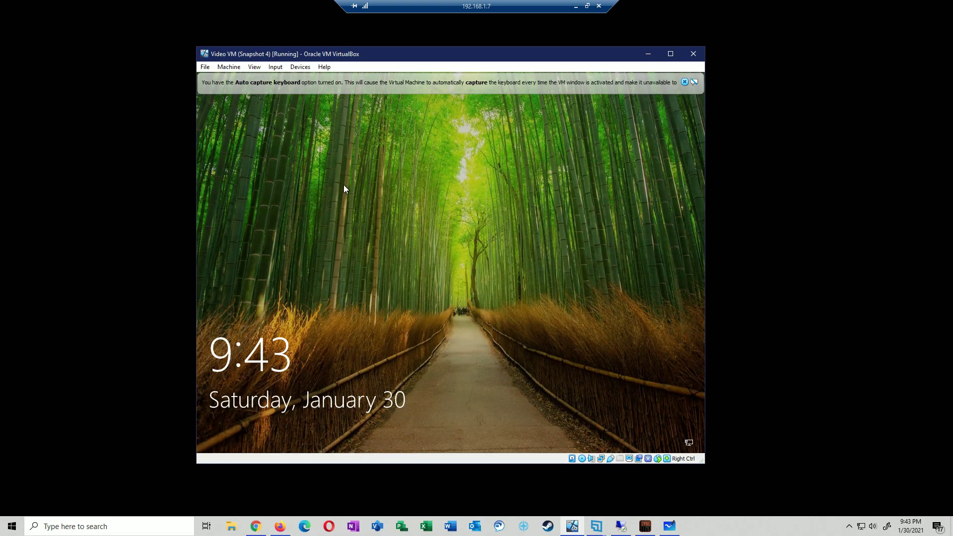
# Sign back into the VM with the account password, dismiss the auto-capture notice, and open Command Prompt
pyautogui.click(344, 185)
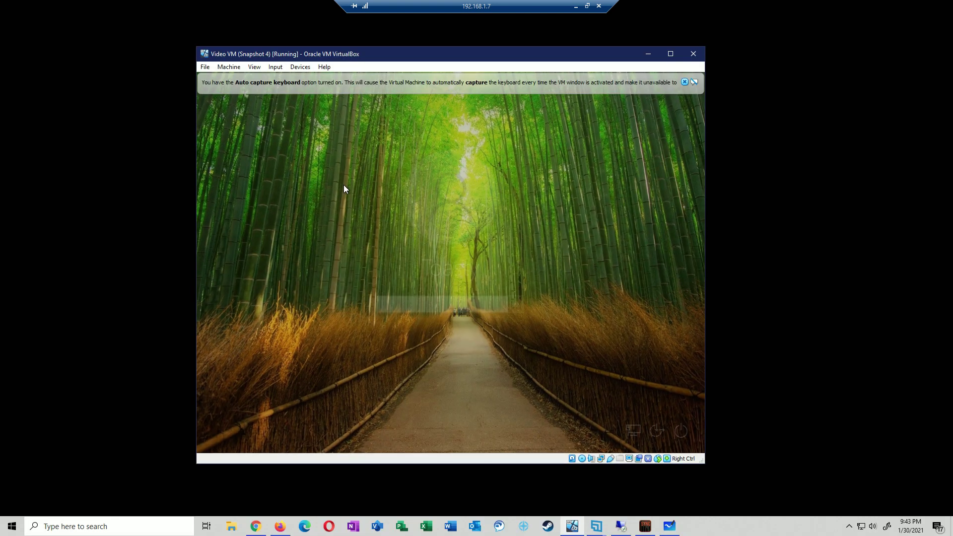
pyautogui.write('****')
pyautogui.press('Return')
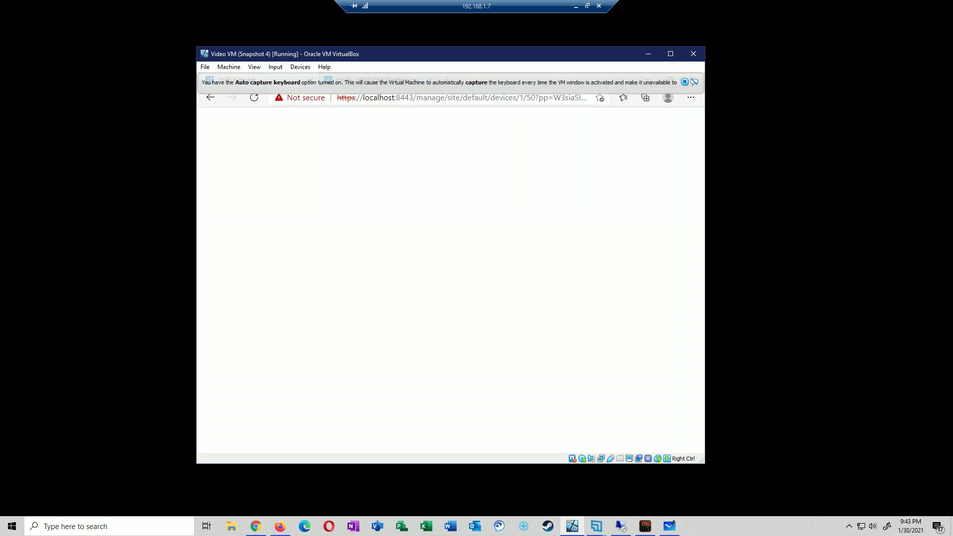
pyautogui.click(686, 82)
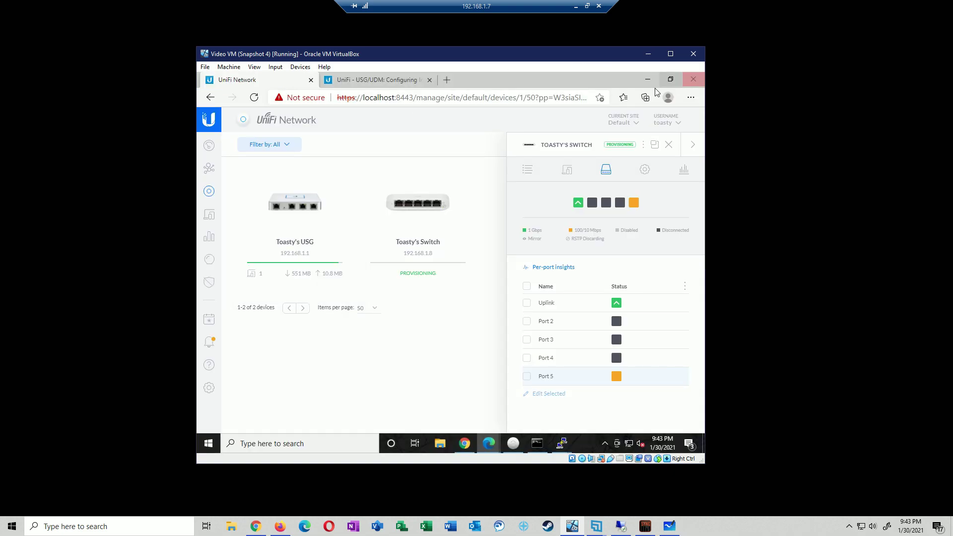
pyautogui.click(543, 441)
pyautogui.moveTo(397, 187); pyautogui.dragTo(389, 146)
# Run ipconfig /release and /renew, confirming IPv4 192.168.3.7 and gateway 192.168.3.1
pyautogui.click(368, 246)
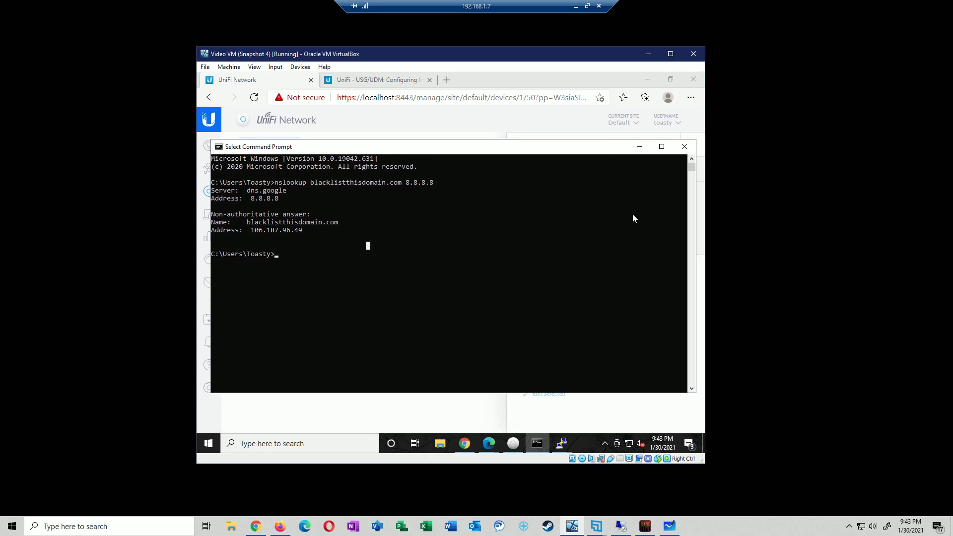
pyautogui.write('ipconfig /release')
pyautogui.press('Return')
pyautogui.write('ipconfig /renew')
pyautogui.press('Return')
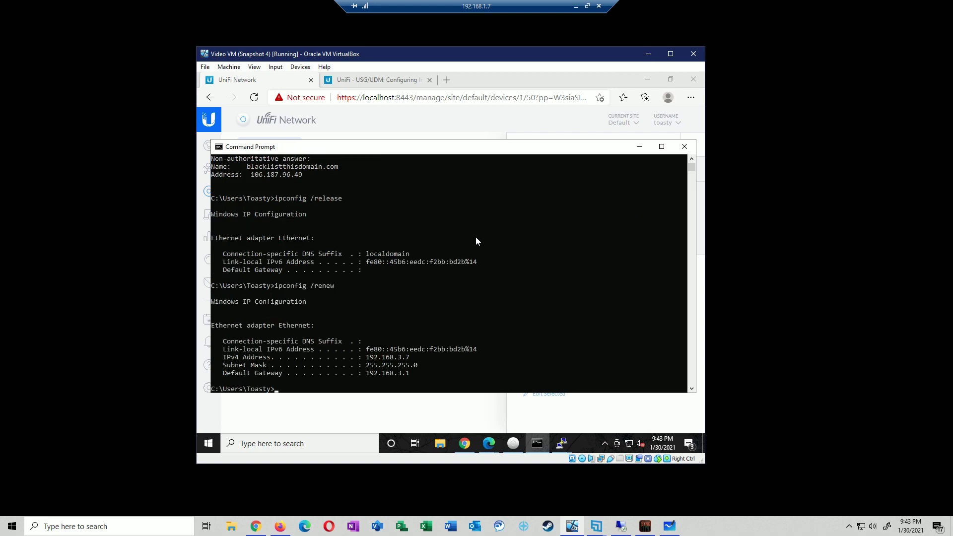
pyautogui.moveTo(414, 358); pyautogui.dragTo(372, 358)
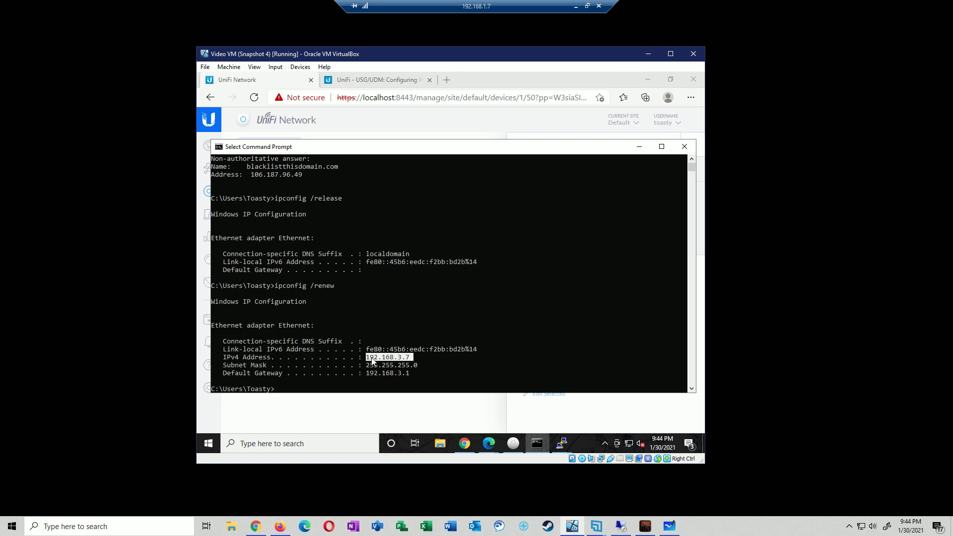
pyautogui.moveTo(367, 376); pyautogui.dragTo(366, 374)
pyautogui.hotkey('alt', 'Tab')
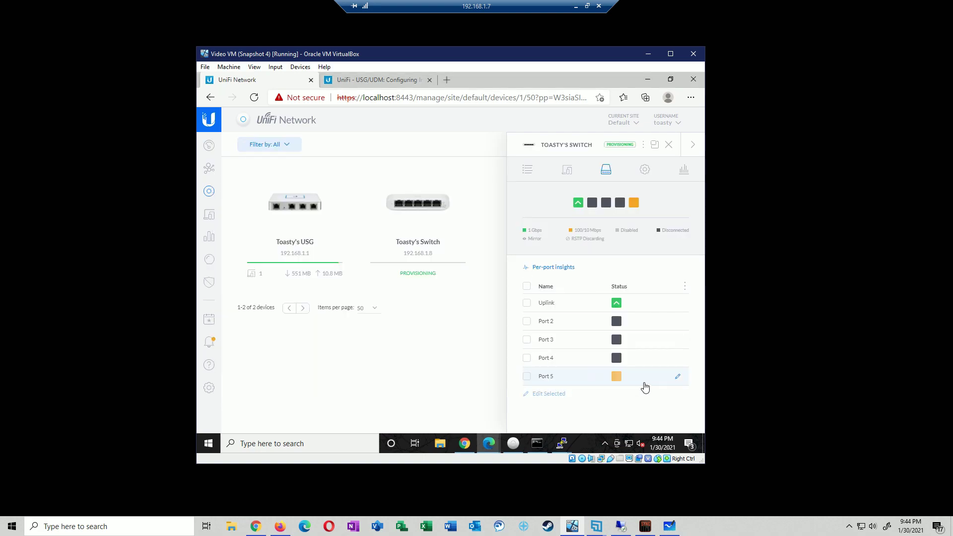
# Change switch Port 5's profile back to LAN and apply the change
pyautogui.click(681, 378)
pyautogui.click(579, 340)
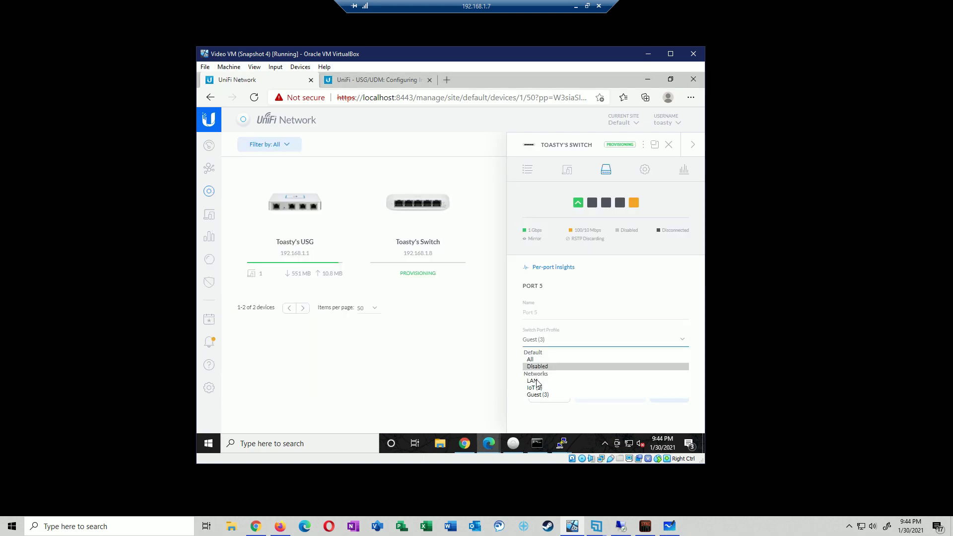
pyautogui.click(561, 385)
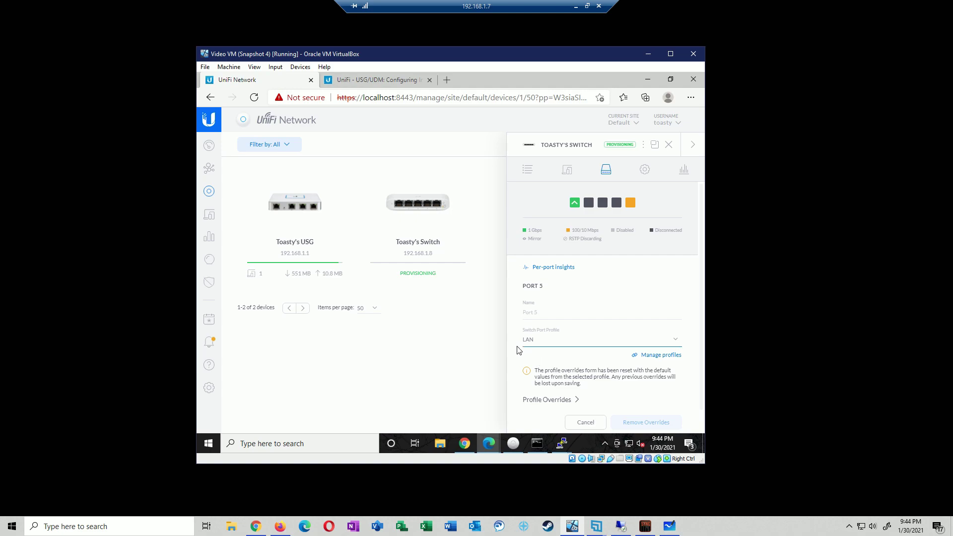
pyautogui.scroll(-1, 518, 350)
pyautogui.click(662, 418)
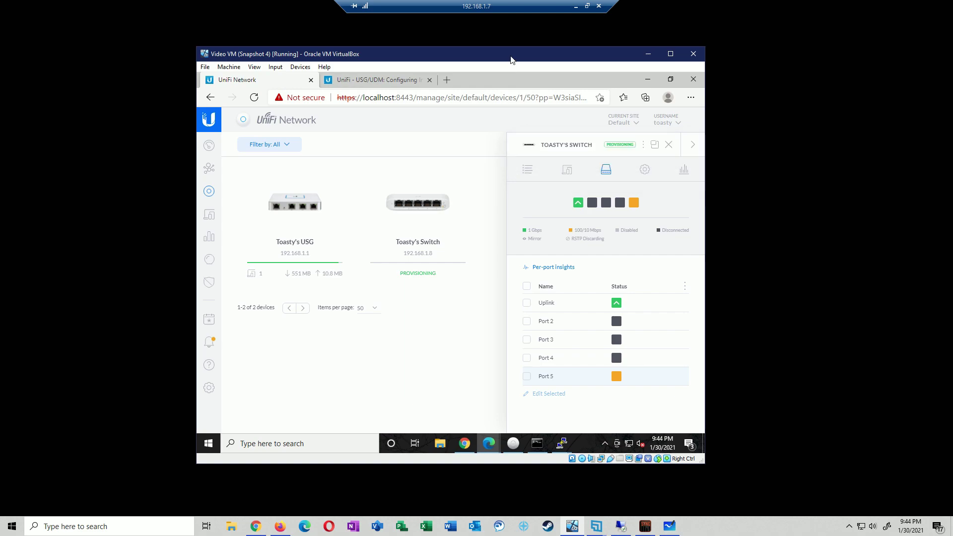
pyautogui.moveTo(511, 57); pyautogui.dragTo(738, 50)
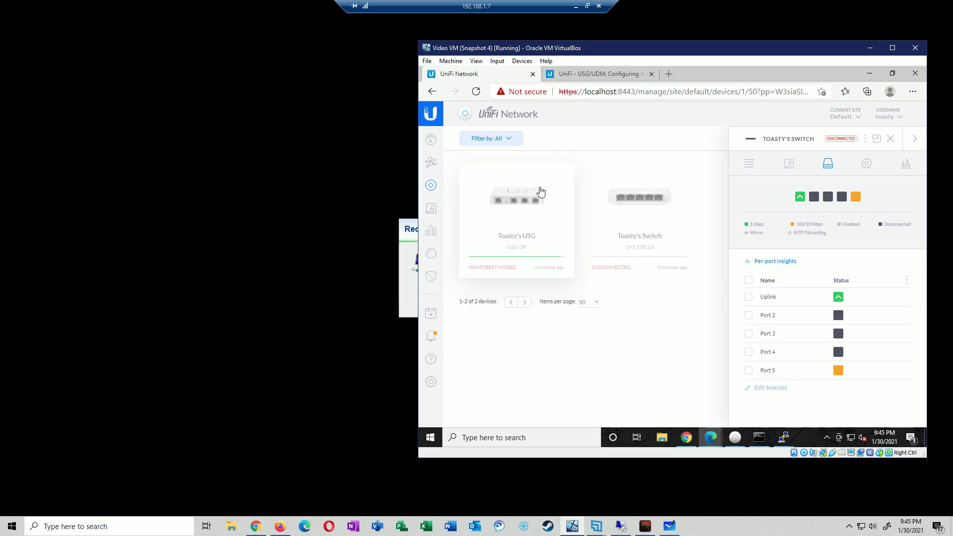
# Reload the controller until the switch reconnects at 192.168.1.8, then minimise the RDP session
pyautogui.moveTo(592, 50); pyautogui.dragTo(425, 62)
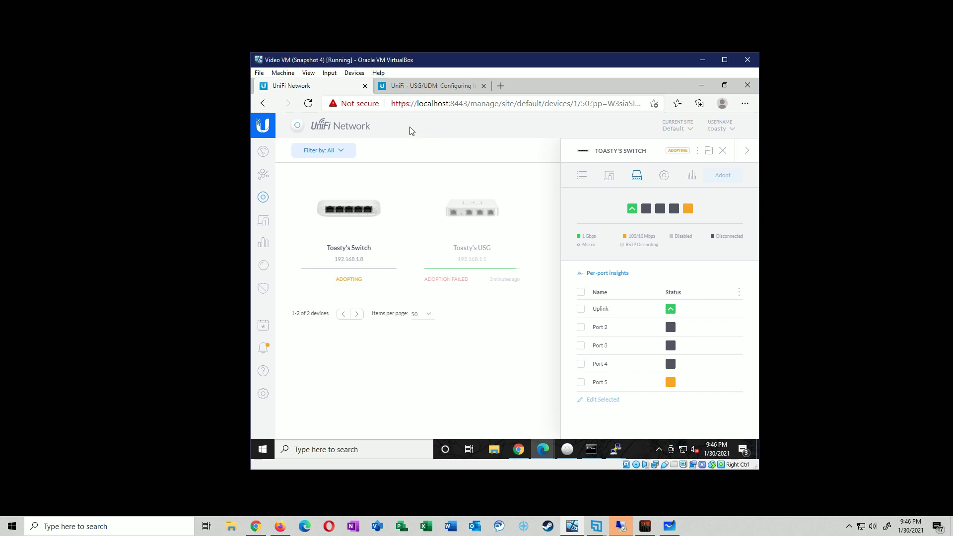
pyautogui.click(308, 103)
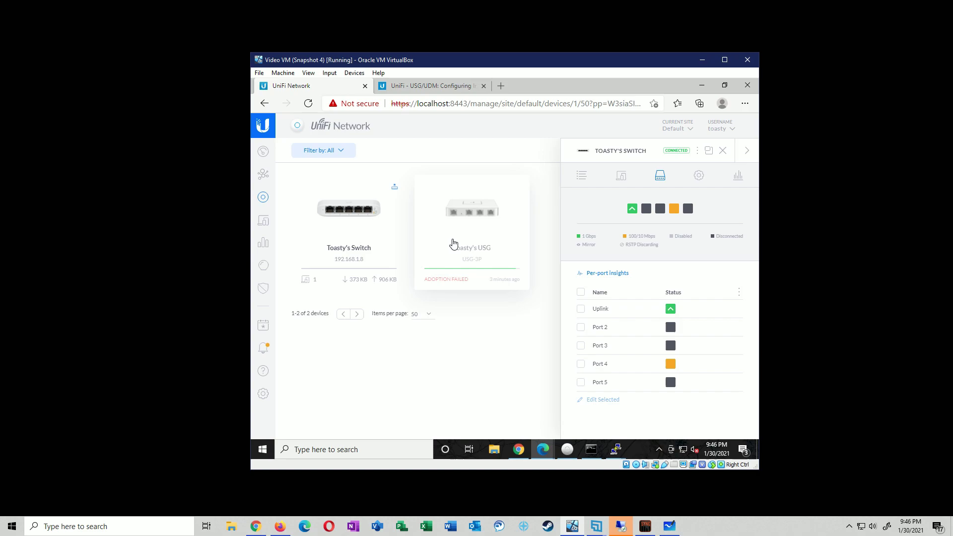
pyautogui.moveTo(672, 371)
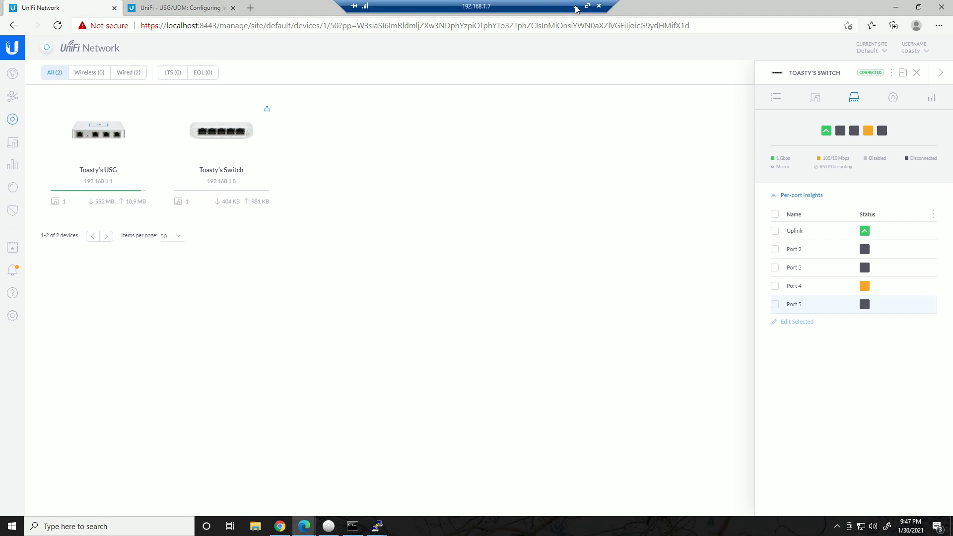
pyautogui.click(576, 7)
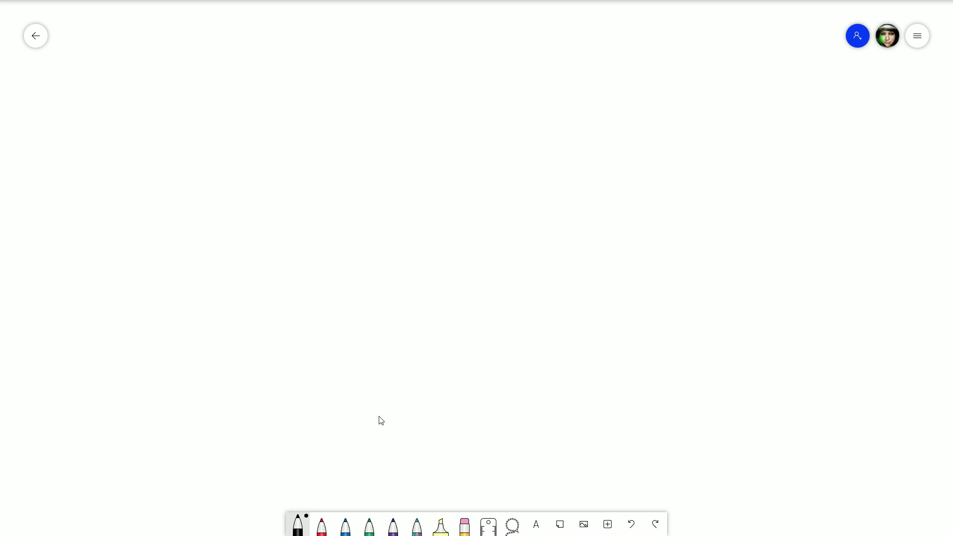
# Write the notes "1. Networks", "VLAN tag" and "2. Profile" in black pen
pyautogui.moveTo(266, 64); pyautogui.dragTo(263, 104)
pyautogui.click(280, 97)
pyautogui.moveTo(326, 107); pyautogui.dragTo(351, 65)
pyautogui.moveTo(367, 98); pyautogui.dragTo(381, 103)
pyautogui.moveTo(395, 68); pyautogui.dragTo(400, 95)
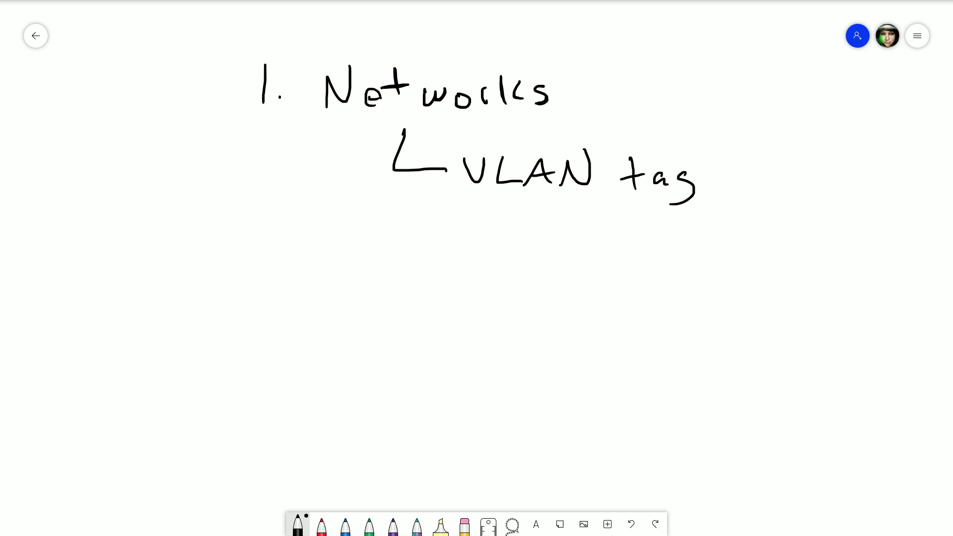
pyautogui.moveTo(235, 261); pyautogui.dragTo(259, 288)
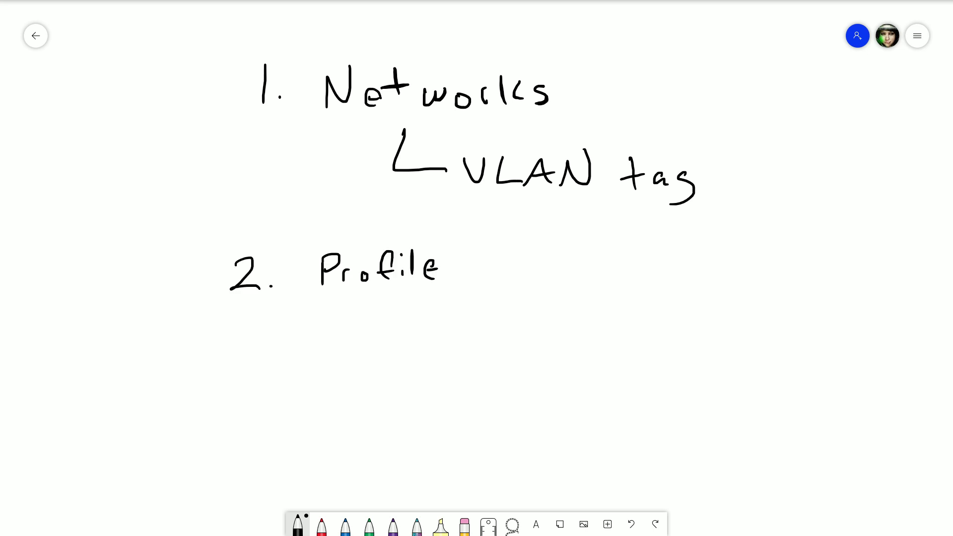
# Circle "Networks" and draw an arrow down to "Profile"
pyautogui.moveTo(582, 63)
pyautogui.mouseDown()
pyautogui.moveTo(325, 49)
pyautogui.moveTo(503, 48)
pyautogui.mouseUp()
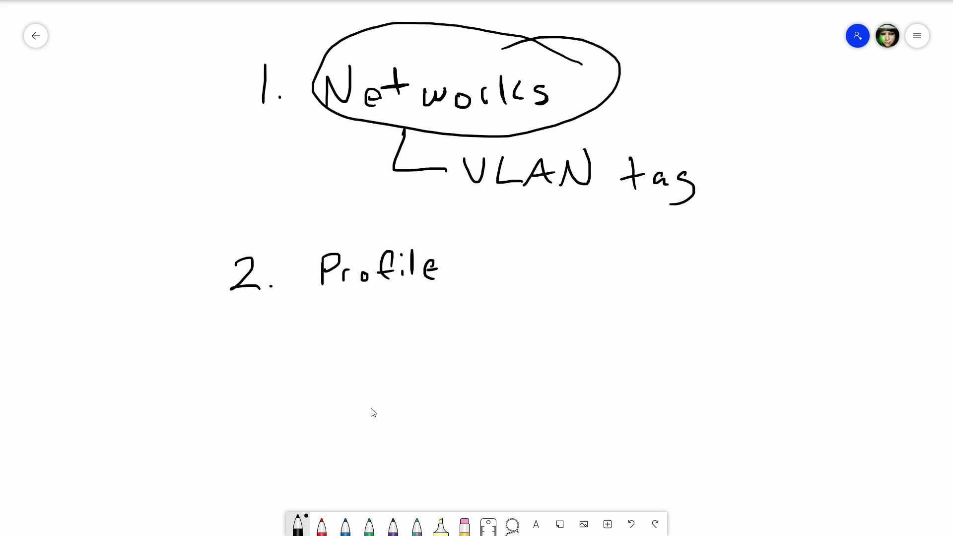
pyautogui.moveTo(346, 136); pyautogui.dragTo(351, 222)
pyautogui.moveTo(327, 193); pyautogui.dragTo(352, 223)
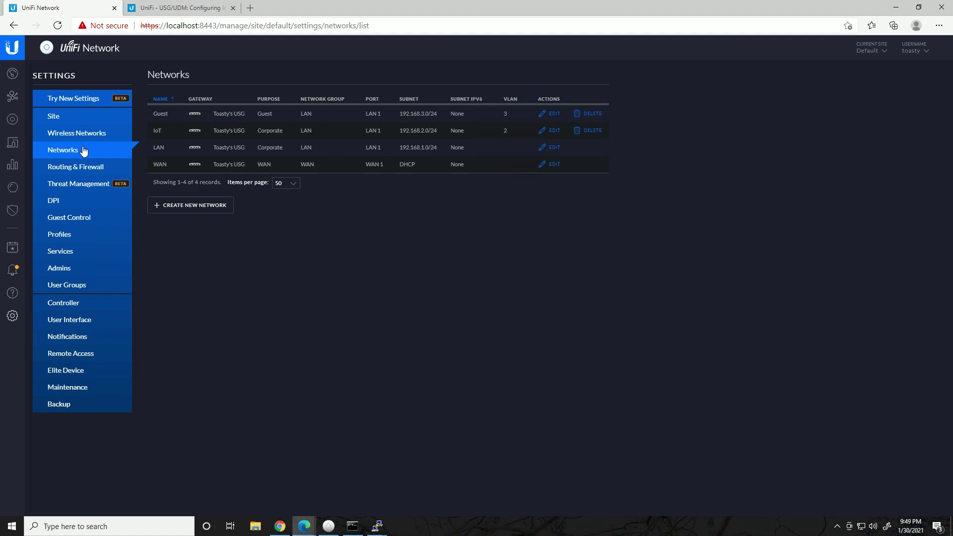
# Show the WAN IN IPv4 rules on the Firewall tab of Routing & Firewall
pyautogui.click(73, 169)
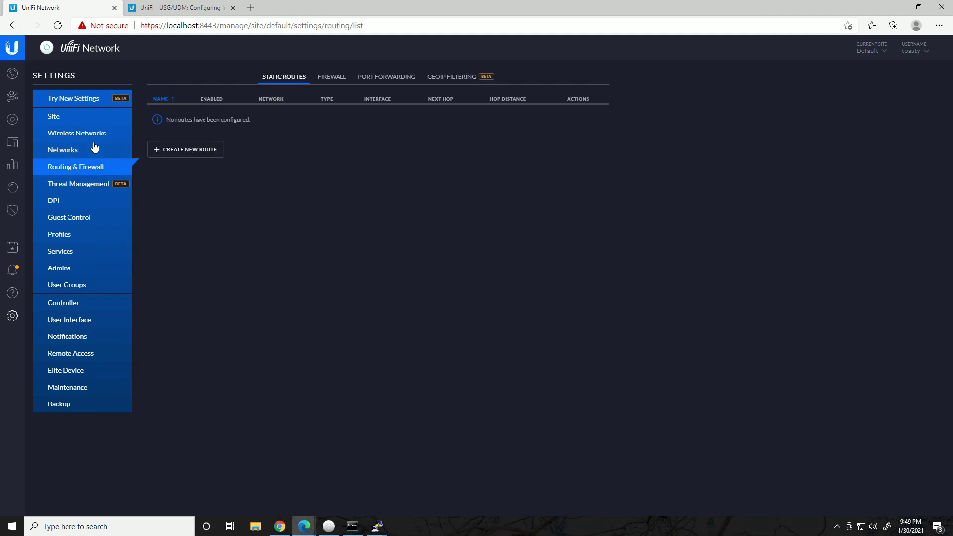
pyautogui.click(332, 77)
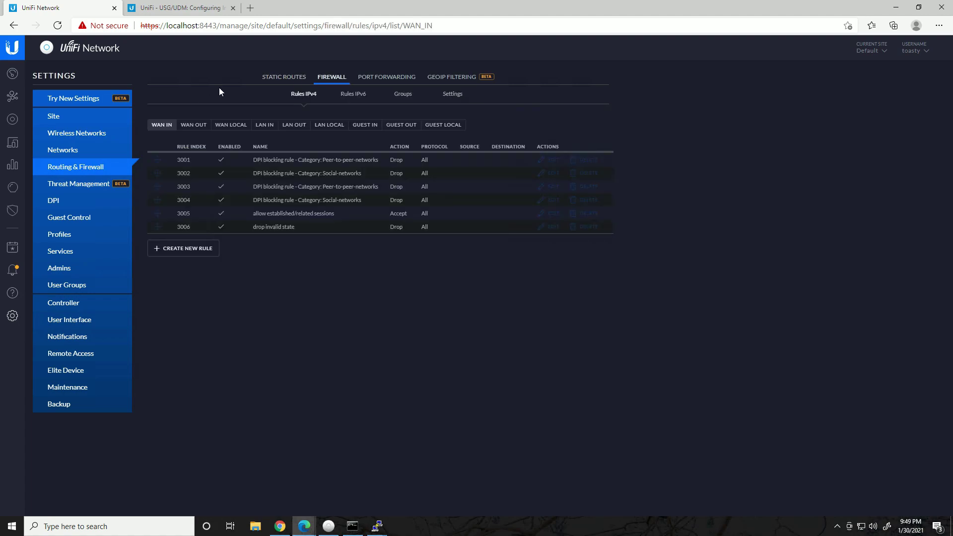